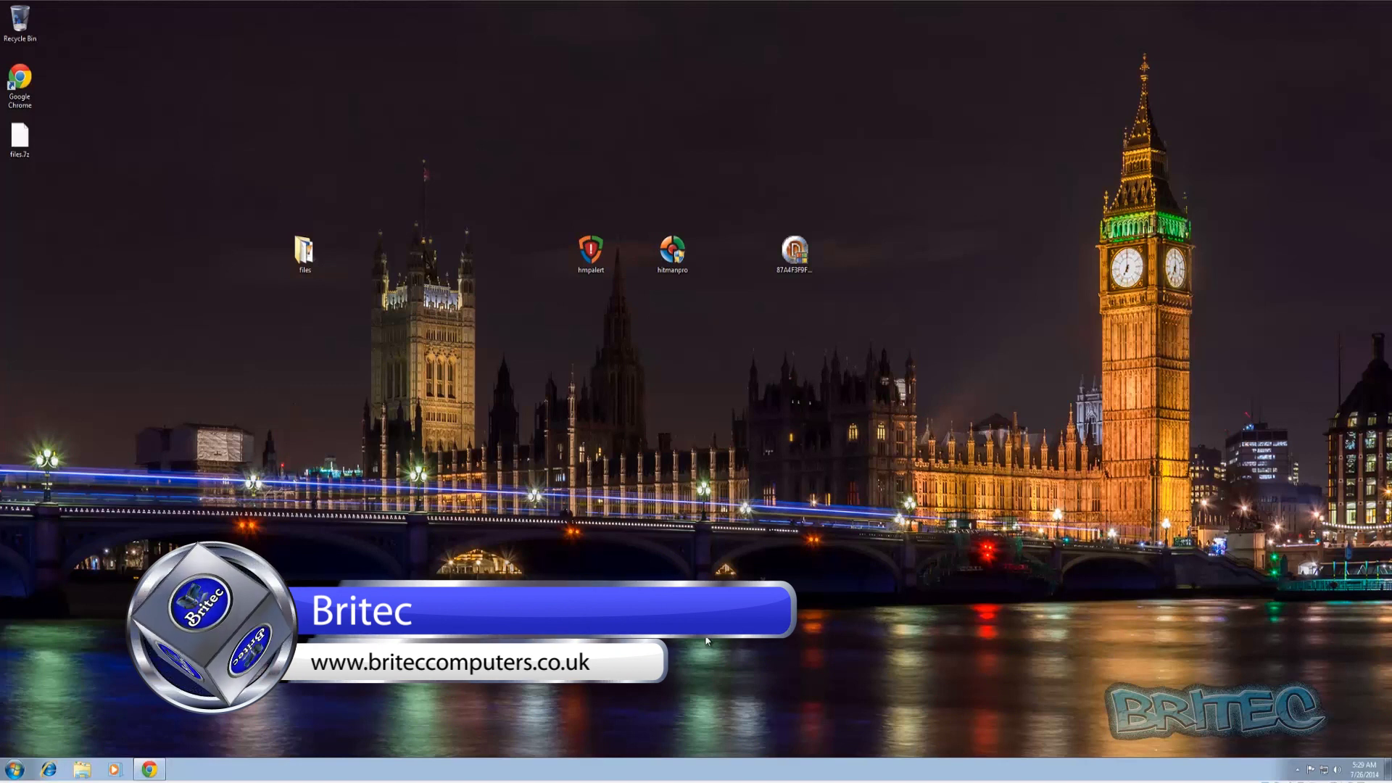
Restore the Chrome window showing the HitmanPro.Alert product page from the taskbar
click(149, 770)
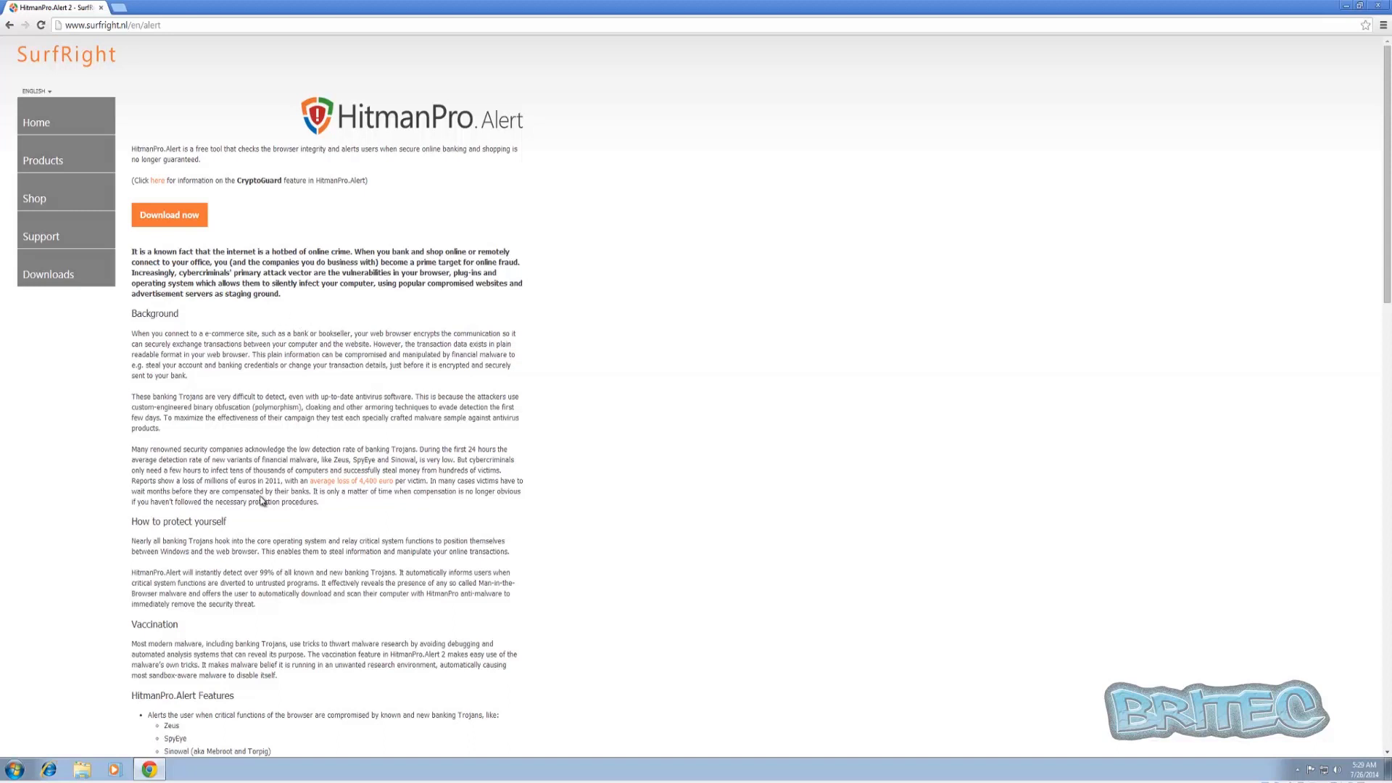
scroll(262, 498, down, 1)
scroll(261, 497, down, 1)
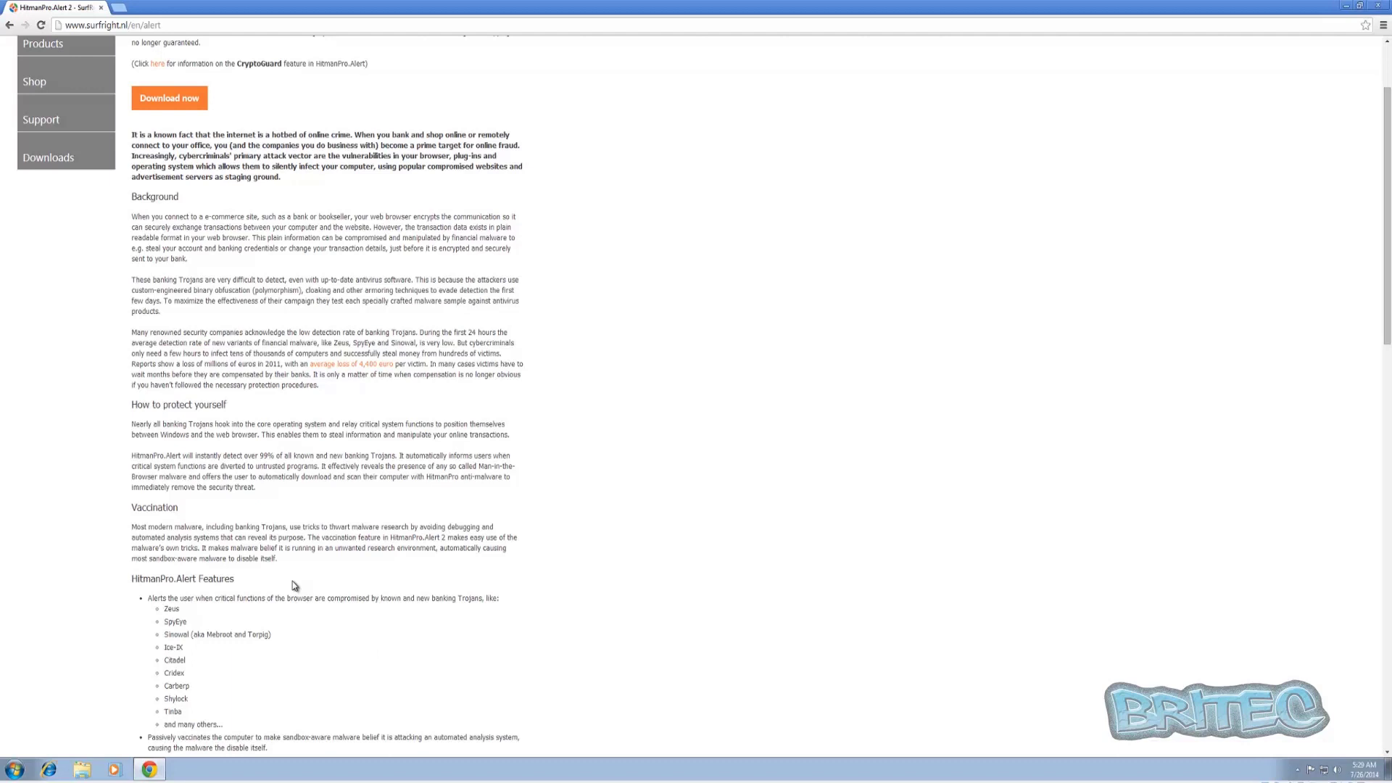
scroll(291, 586, up, 2)
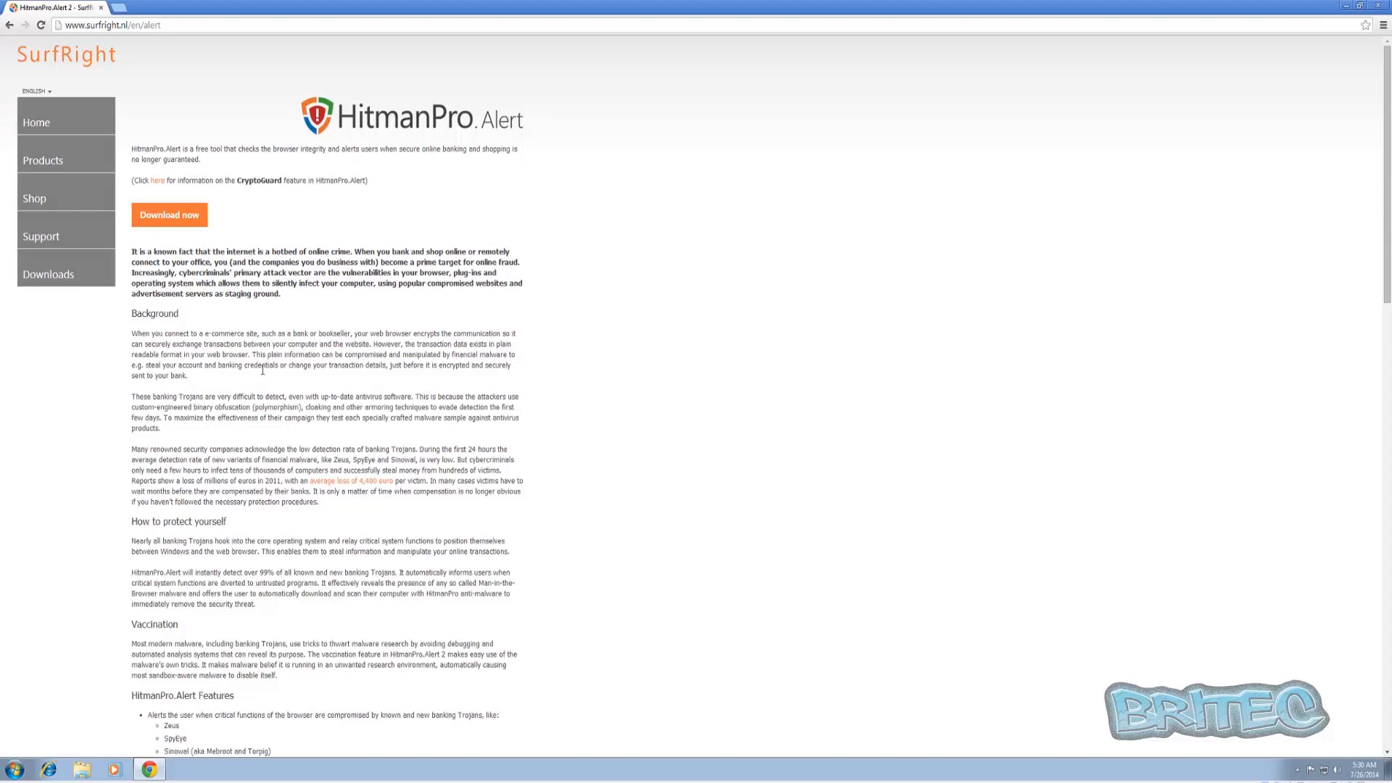
Minimize Chrome to reveal the desktop with hmpalert, hitmanpro and the files folder
click(1344, 8)
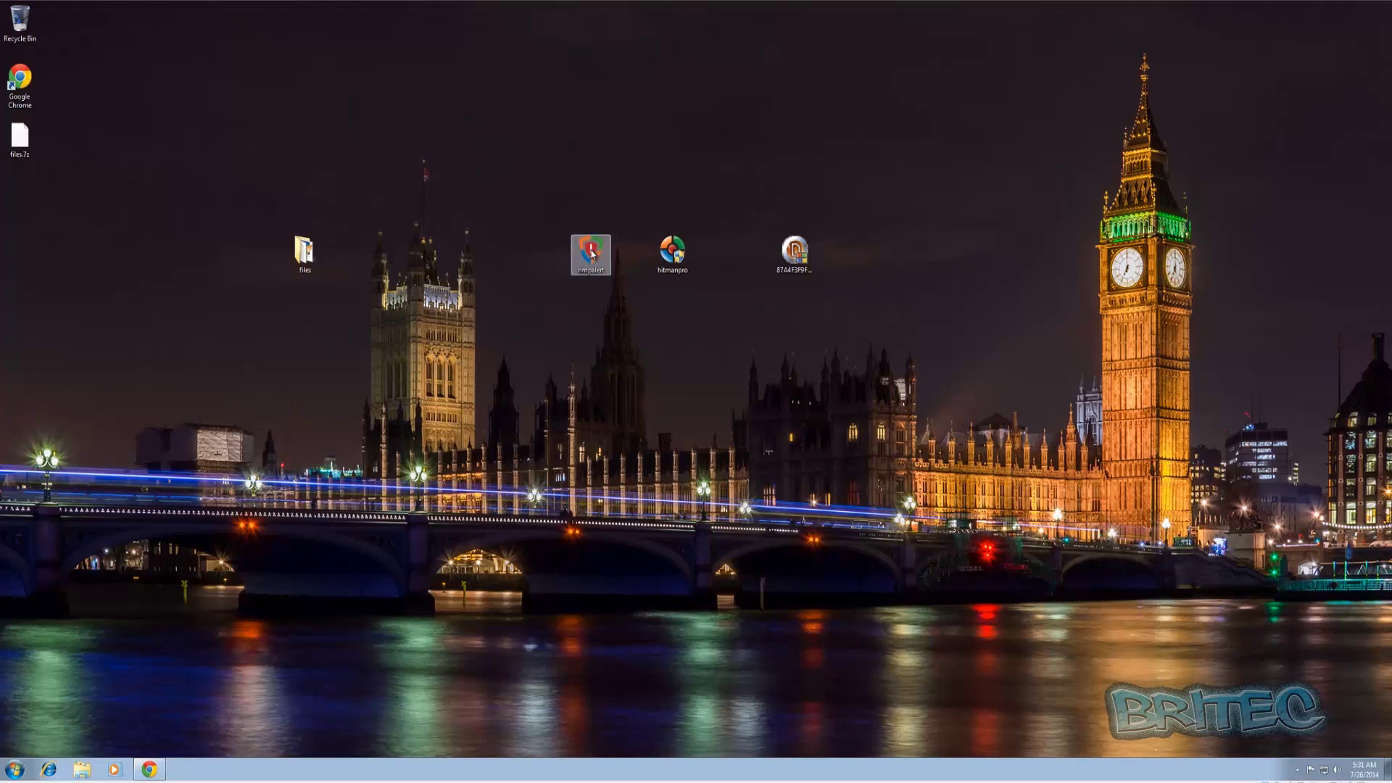
Install HitmanPro.Alert from hmpalert, approving the security and UAC prompts and dismissing the restart notice
double_click(590, 253)
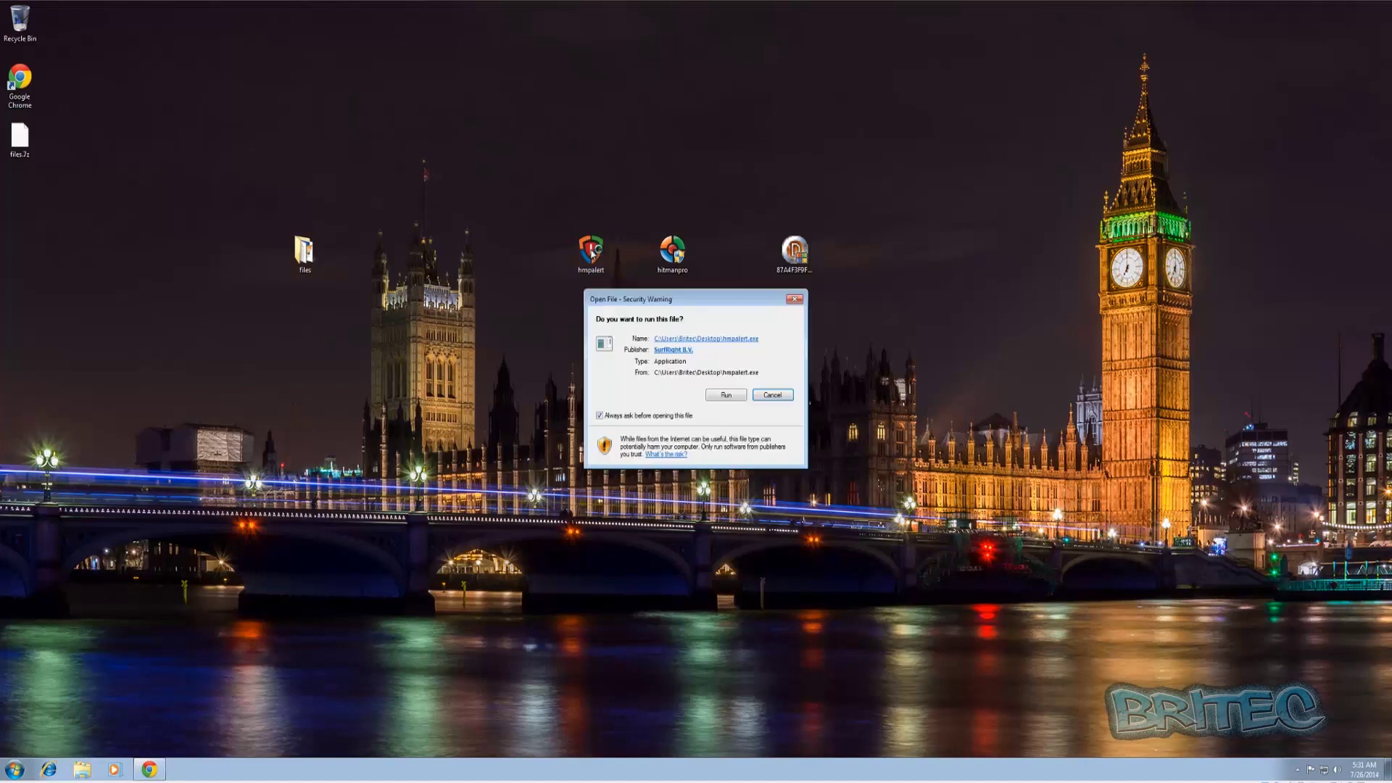
click(713, 398)
click(782, 396)
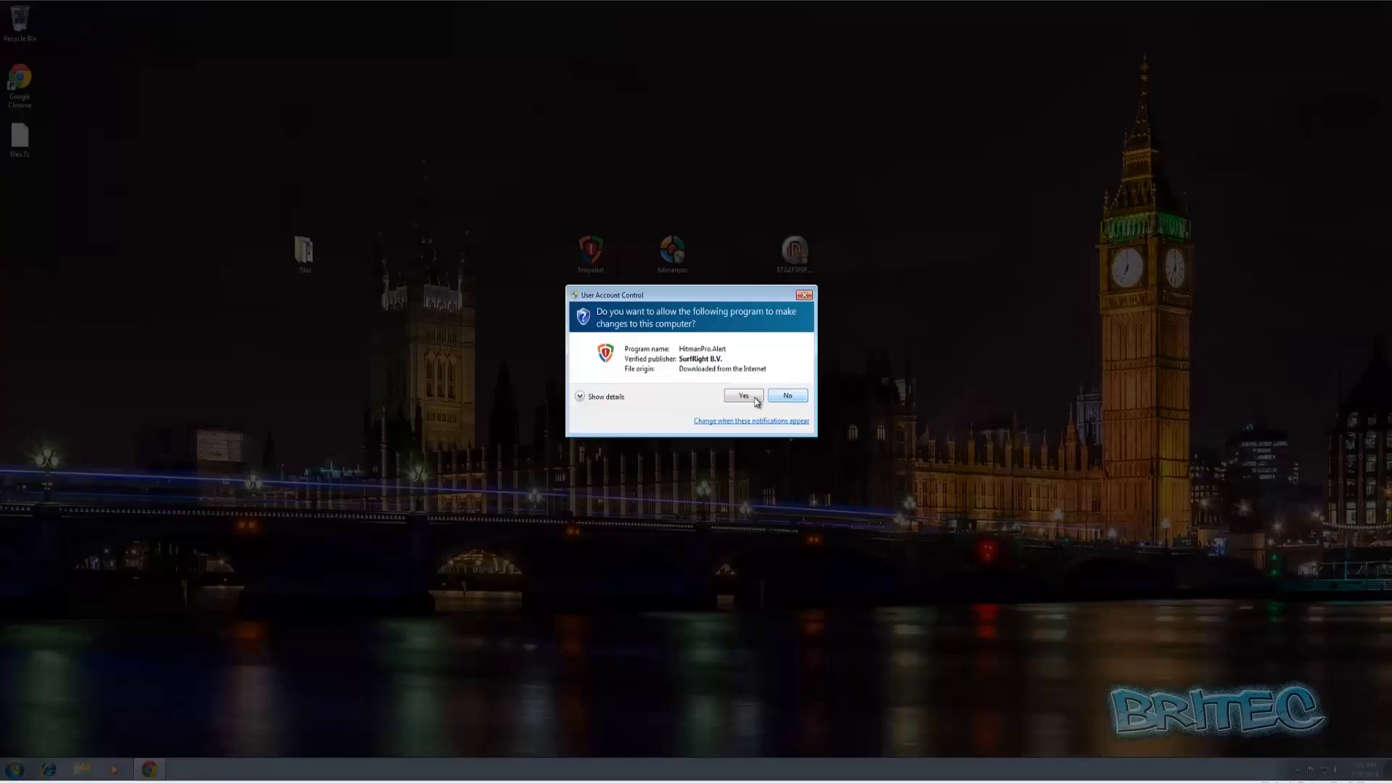
click(756, 400)
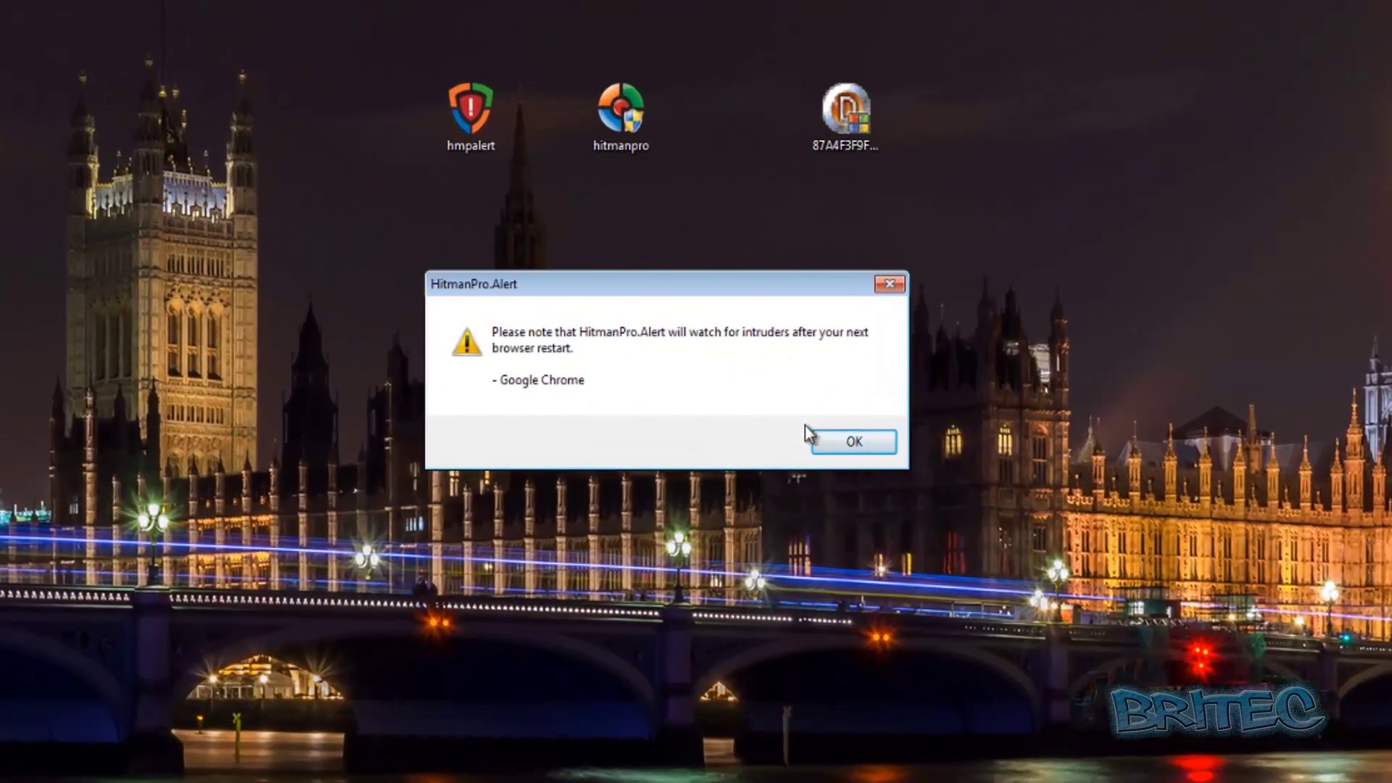
click(857, 444)
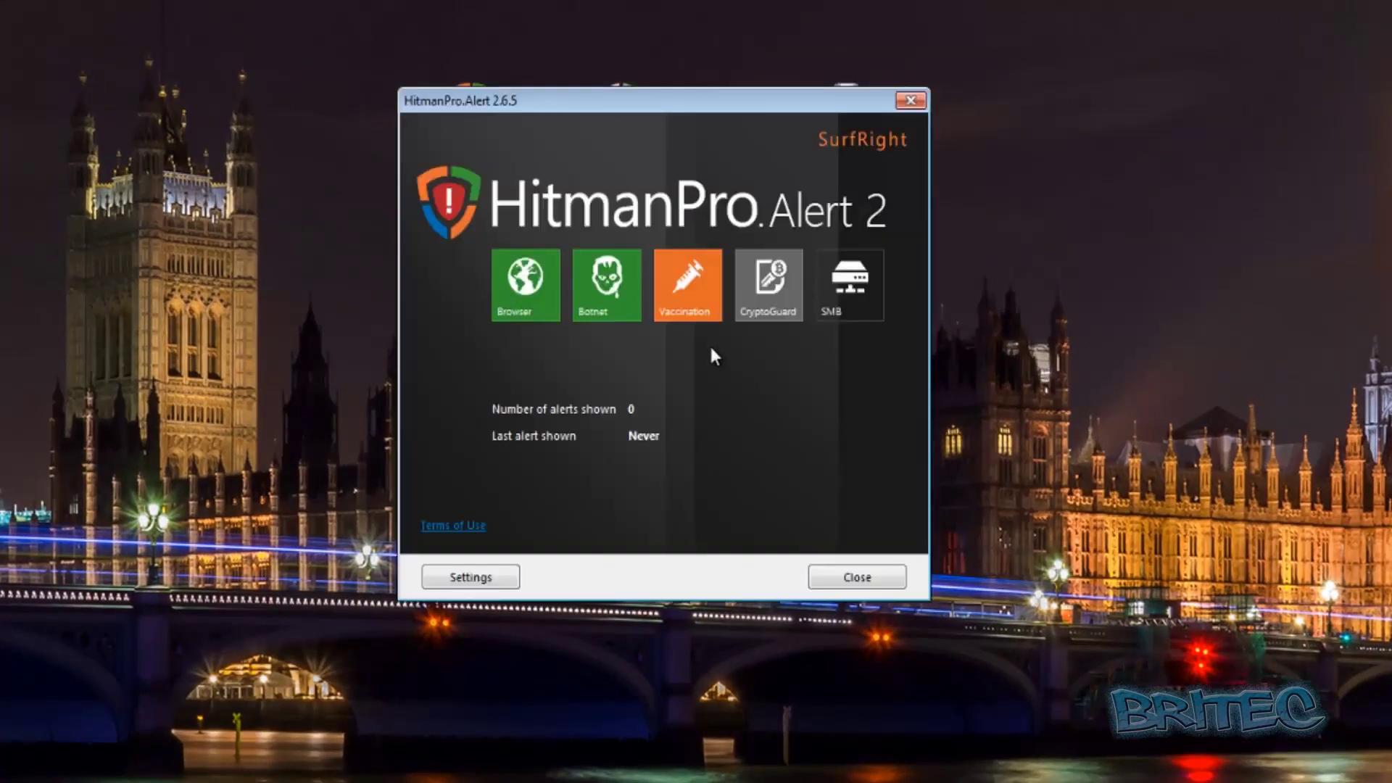
drag(682, 98, 676, 81)
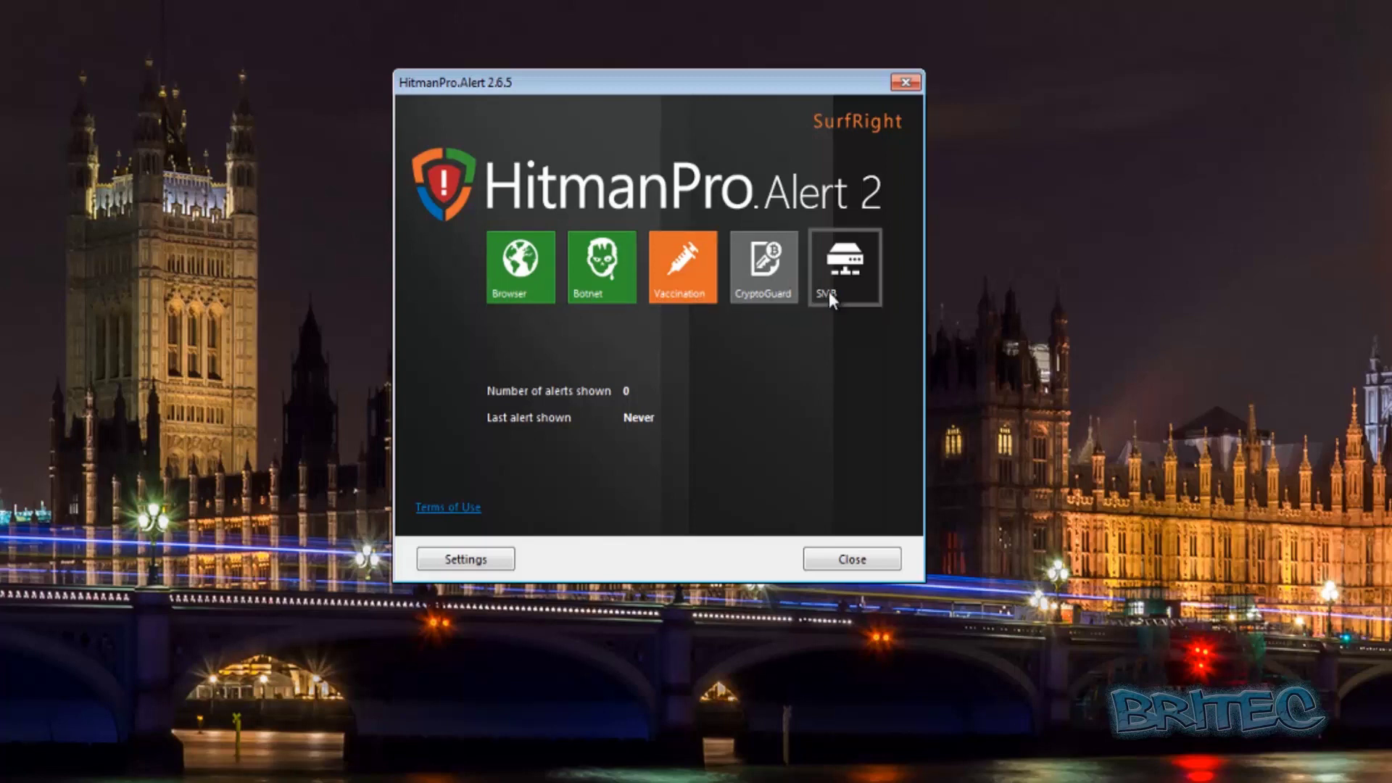
click(526, 279)
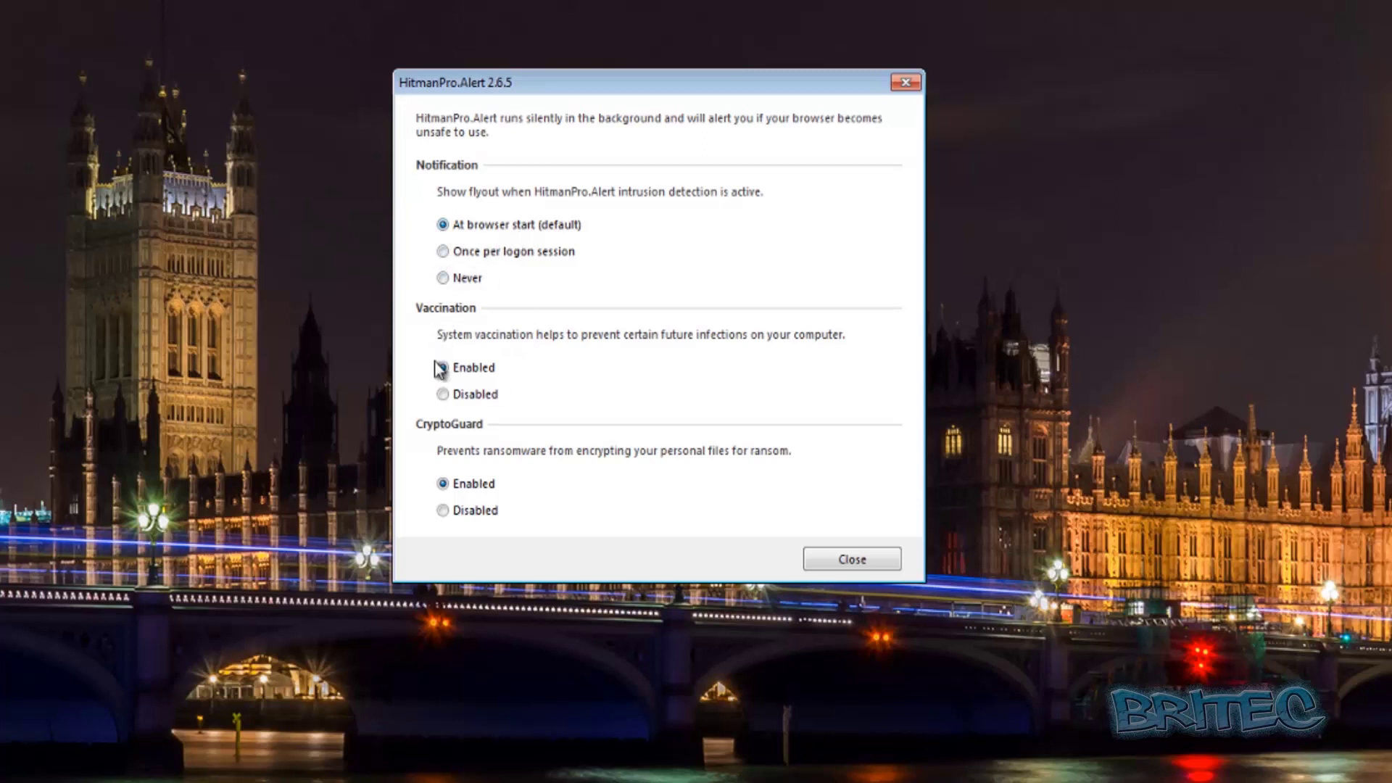
click(841, 562)
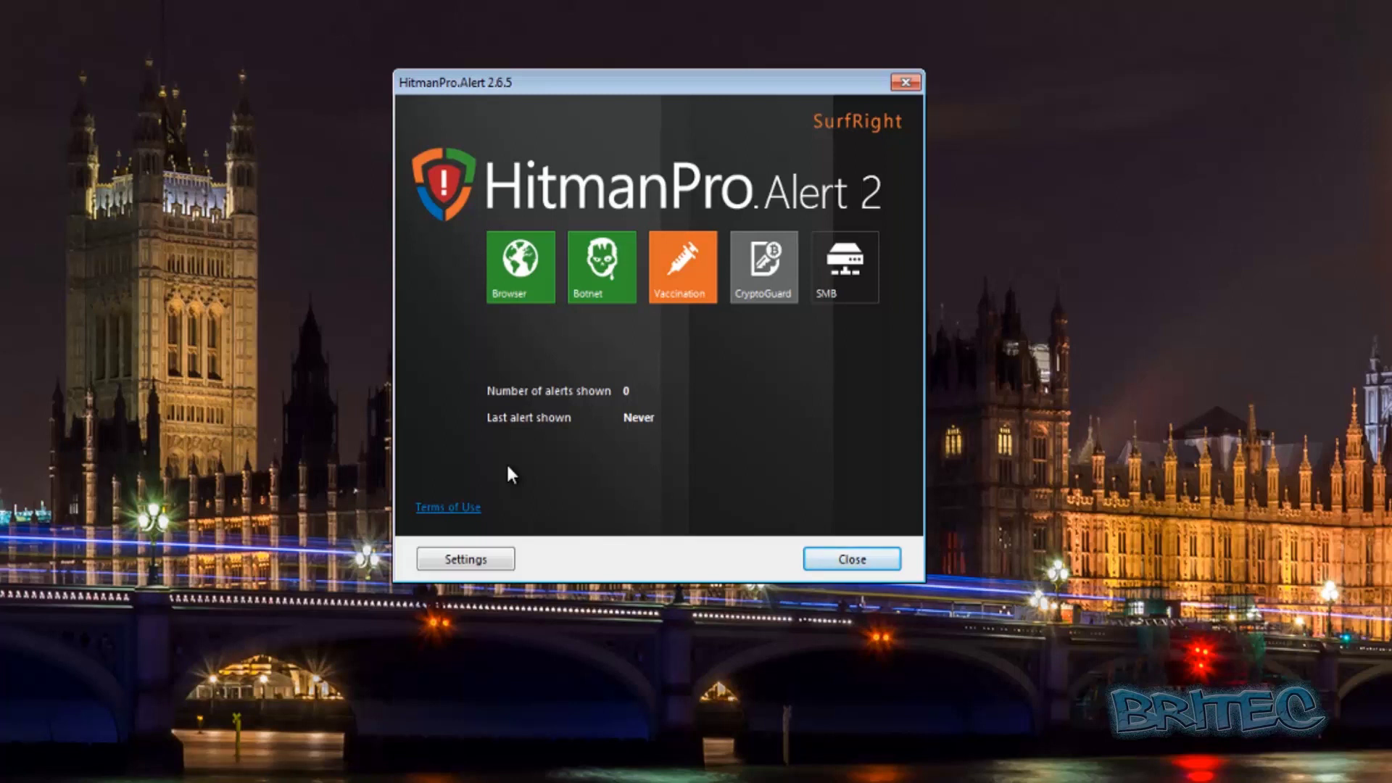
click(681, 270)
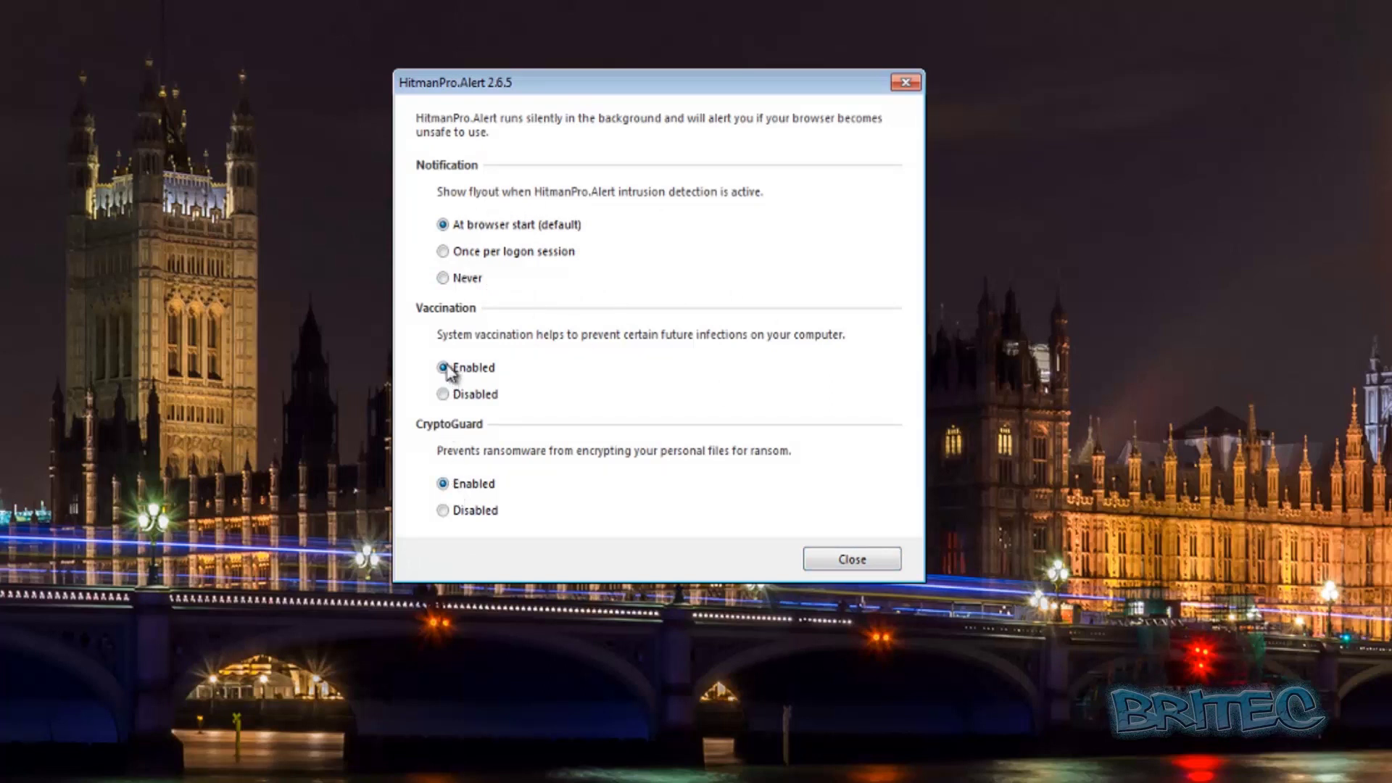
click(832, 564)
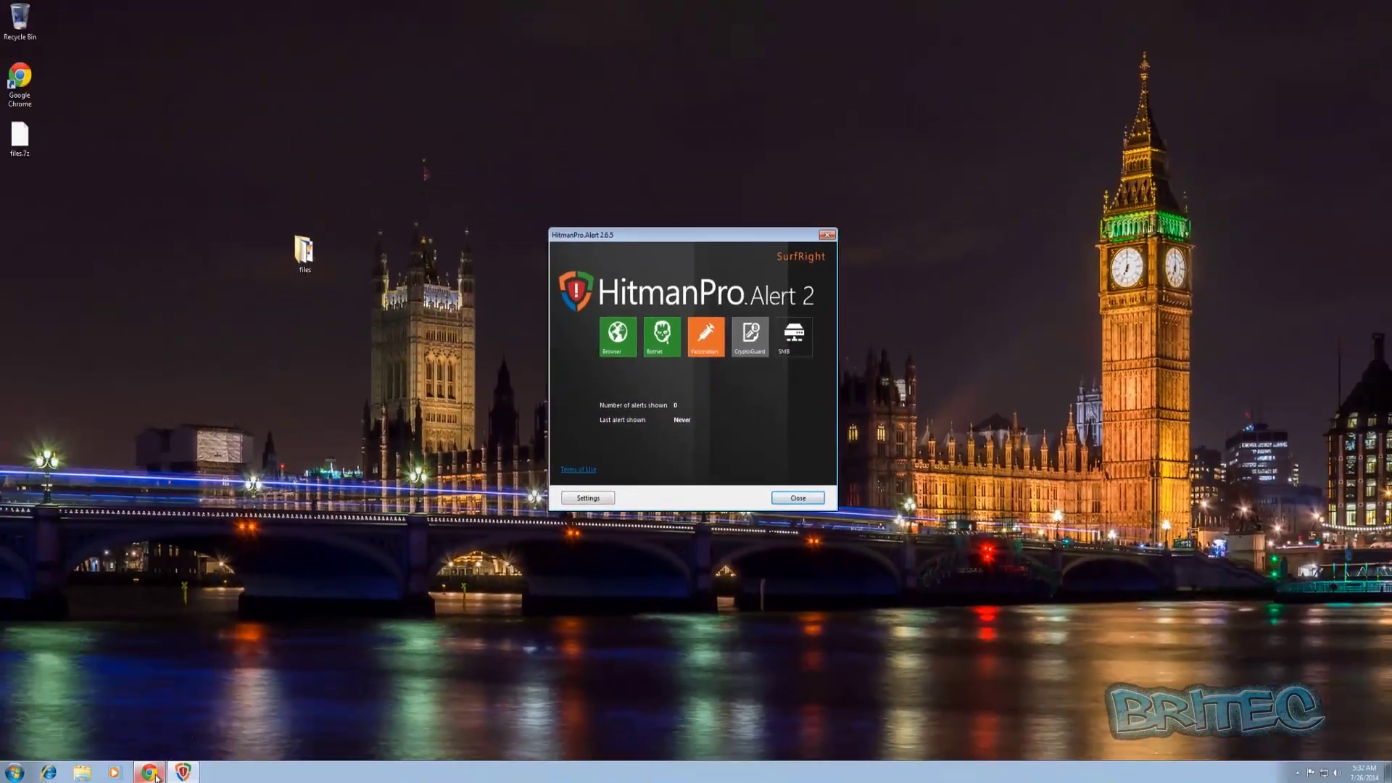
Restart Chrome from the taskbar, then close it again
click(153, 773)
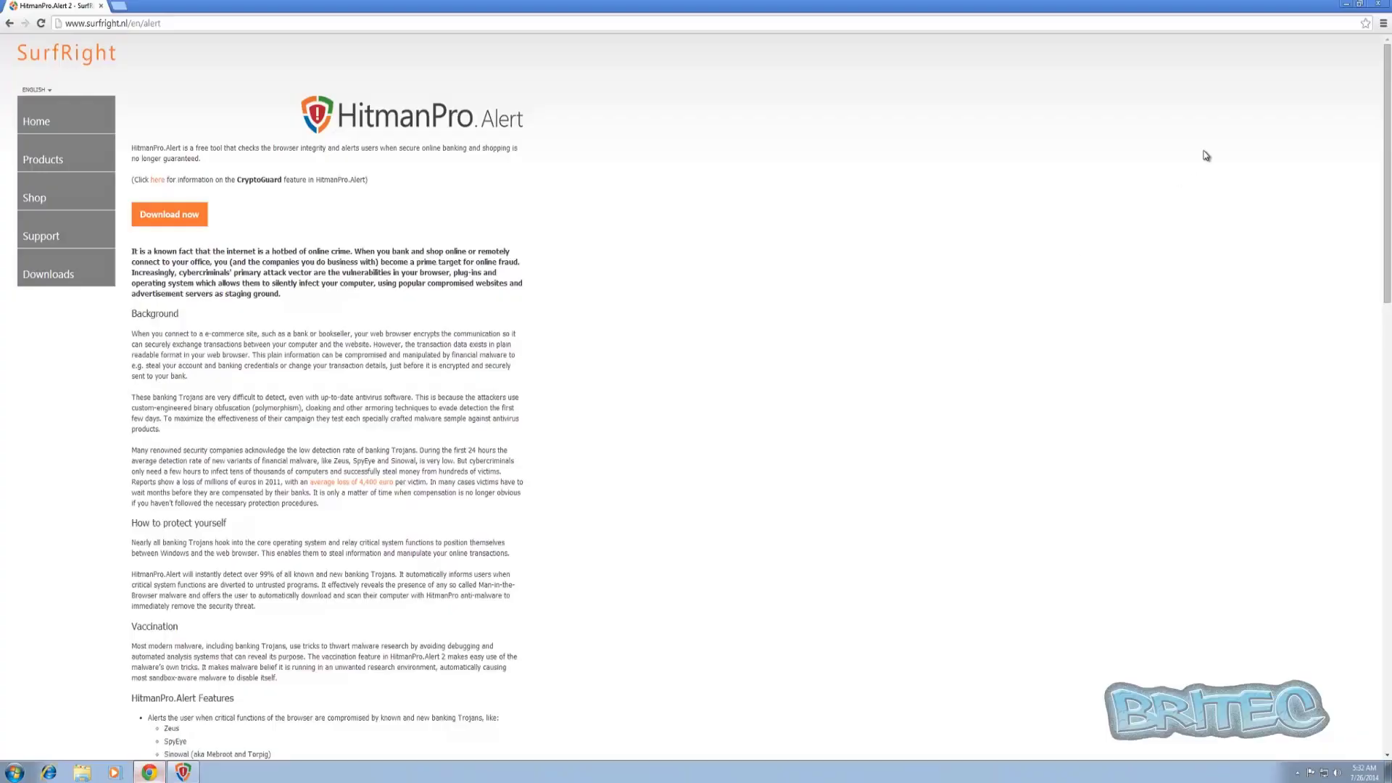
click(1379, 6)
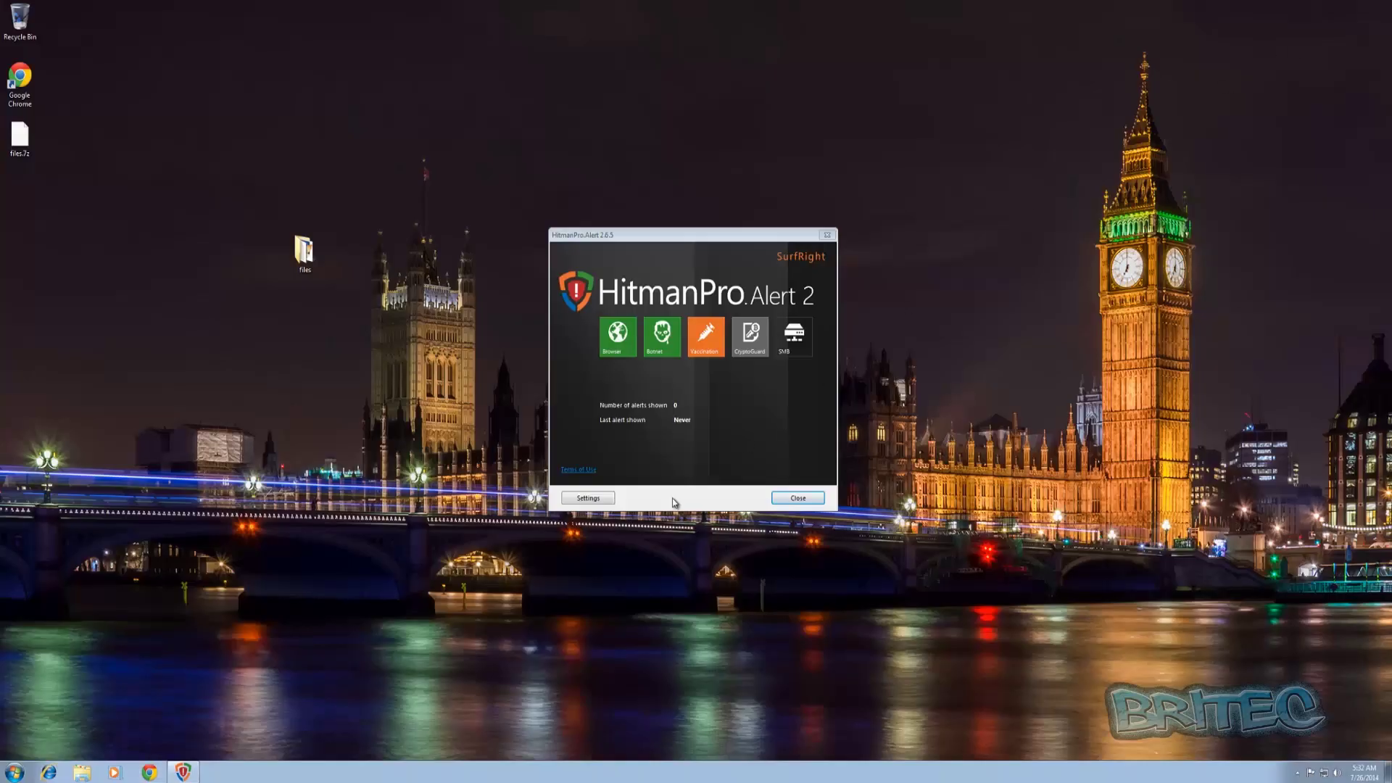
click(149, 773)
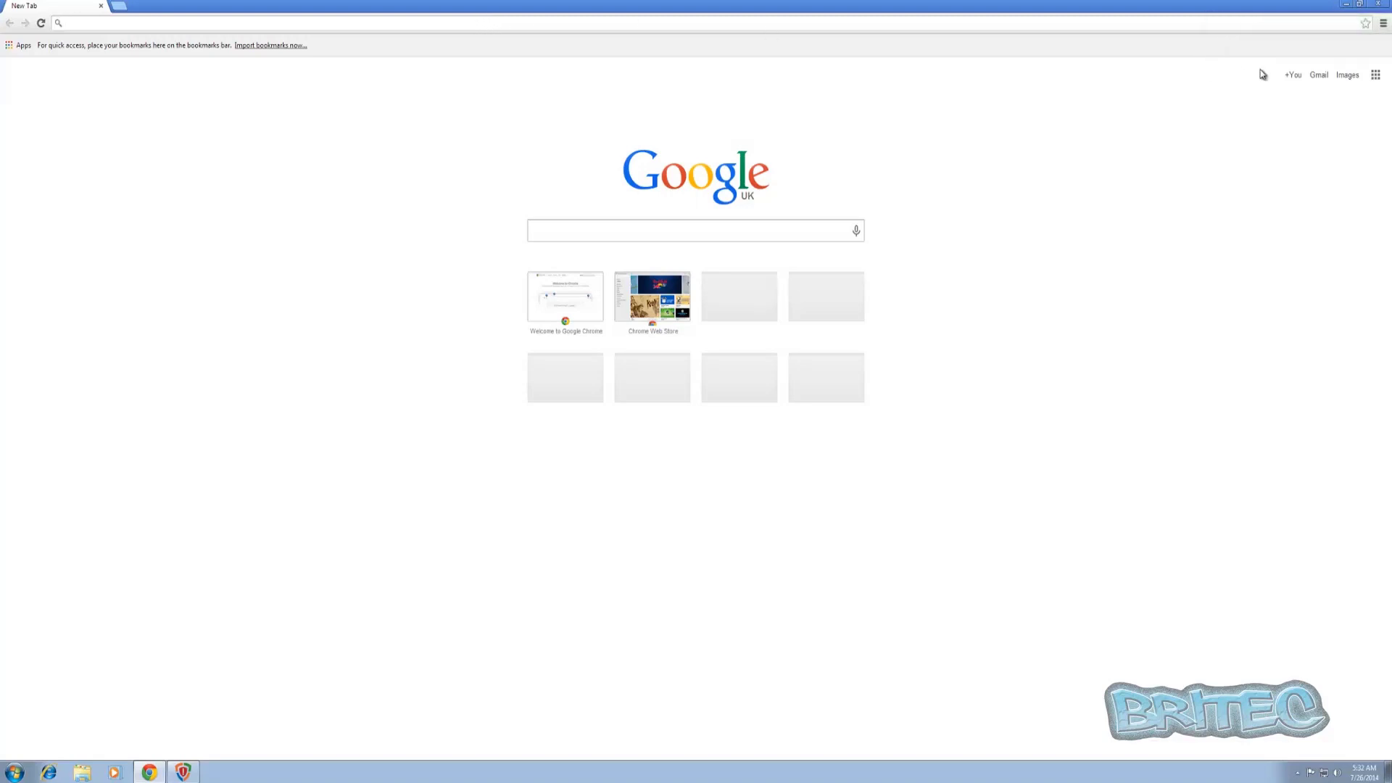
click(1383, 6)
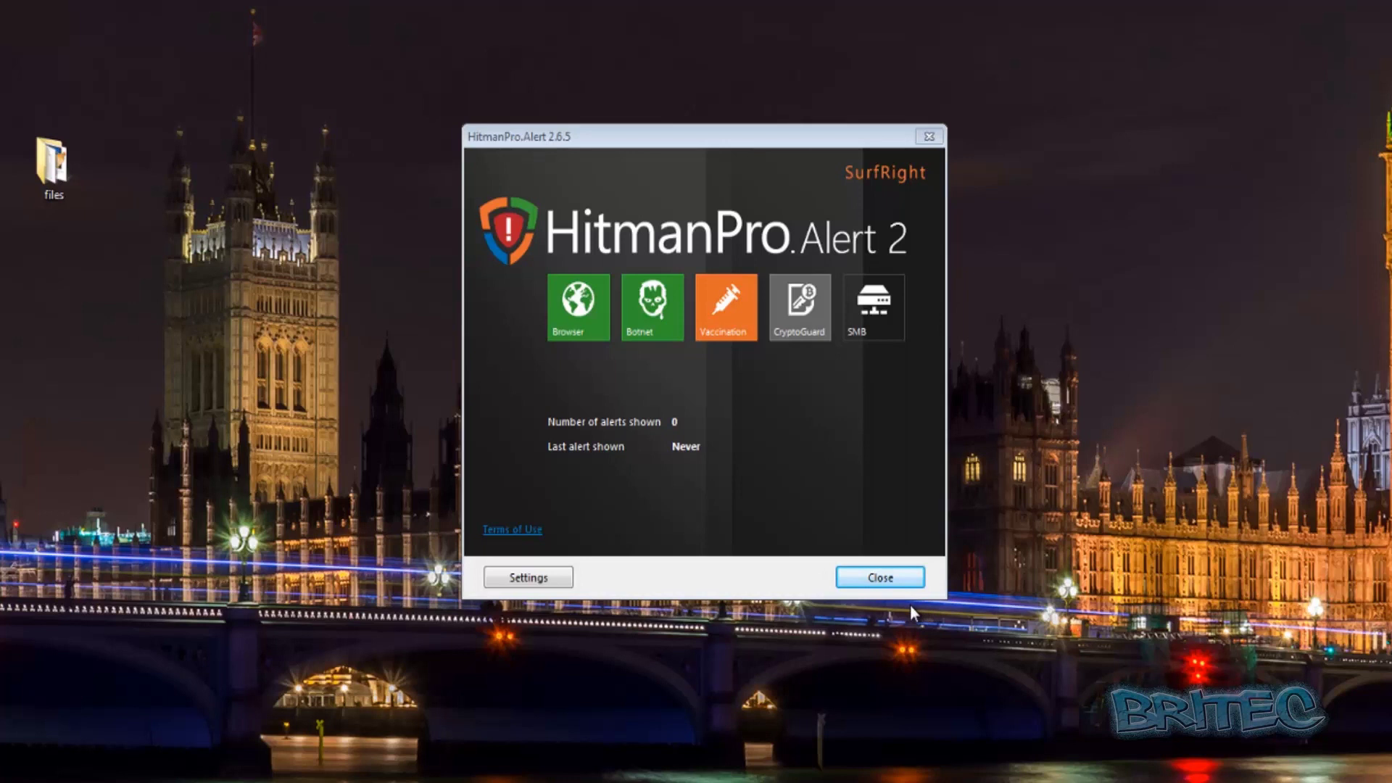
Close the HitmanPro.Alert dashboard and open the desktop files folder
click(882, 579)
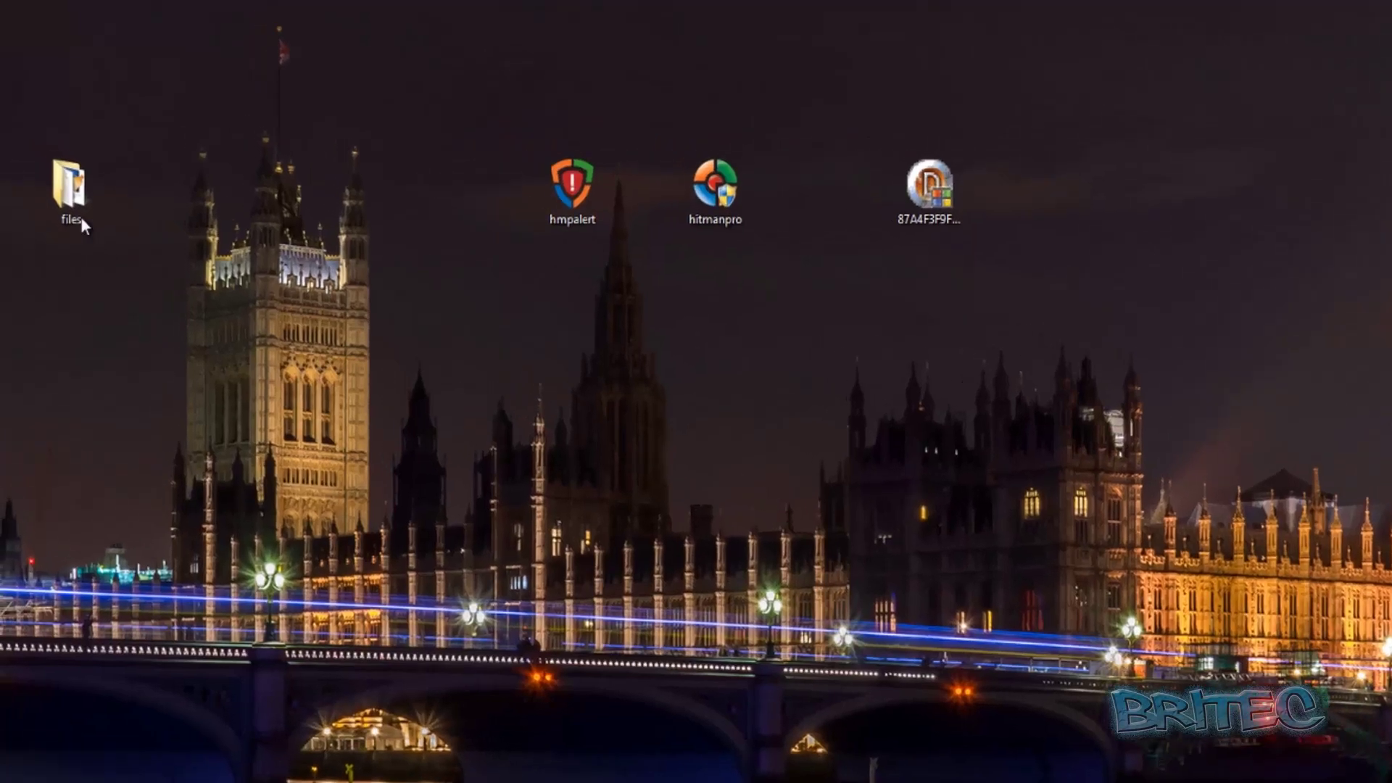
double_click(52, 163)
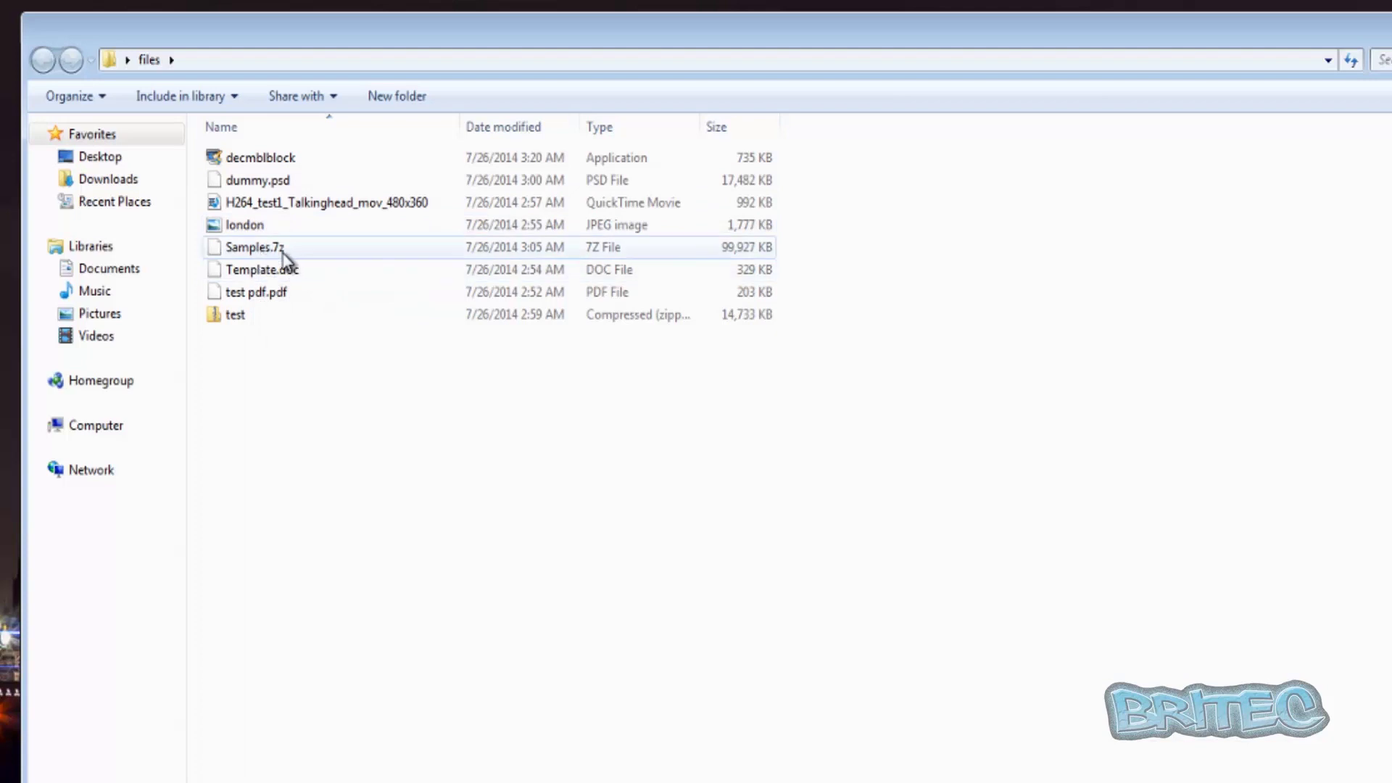
mouse_move(875, 169)
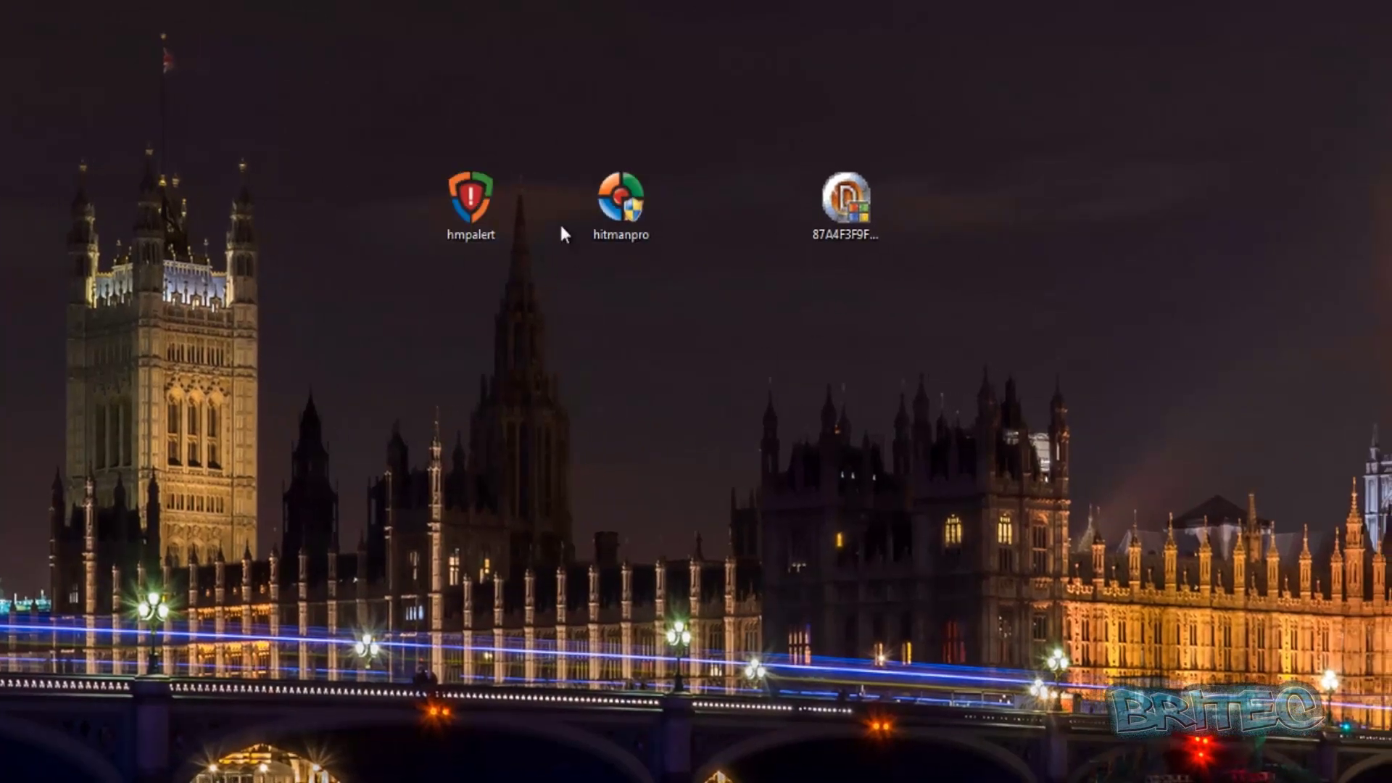
Run the 87A4F3F9F… executable and choose Scan with HitmanPro from the blocking alert
click(845, 207)
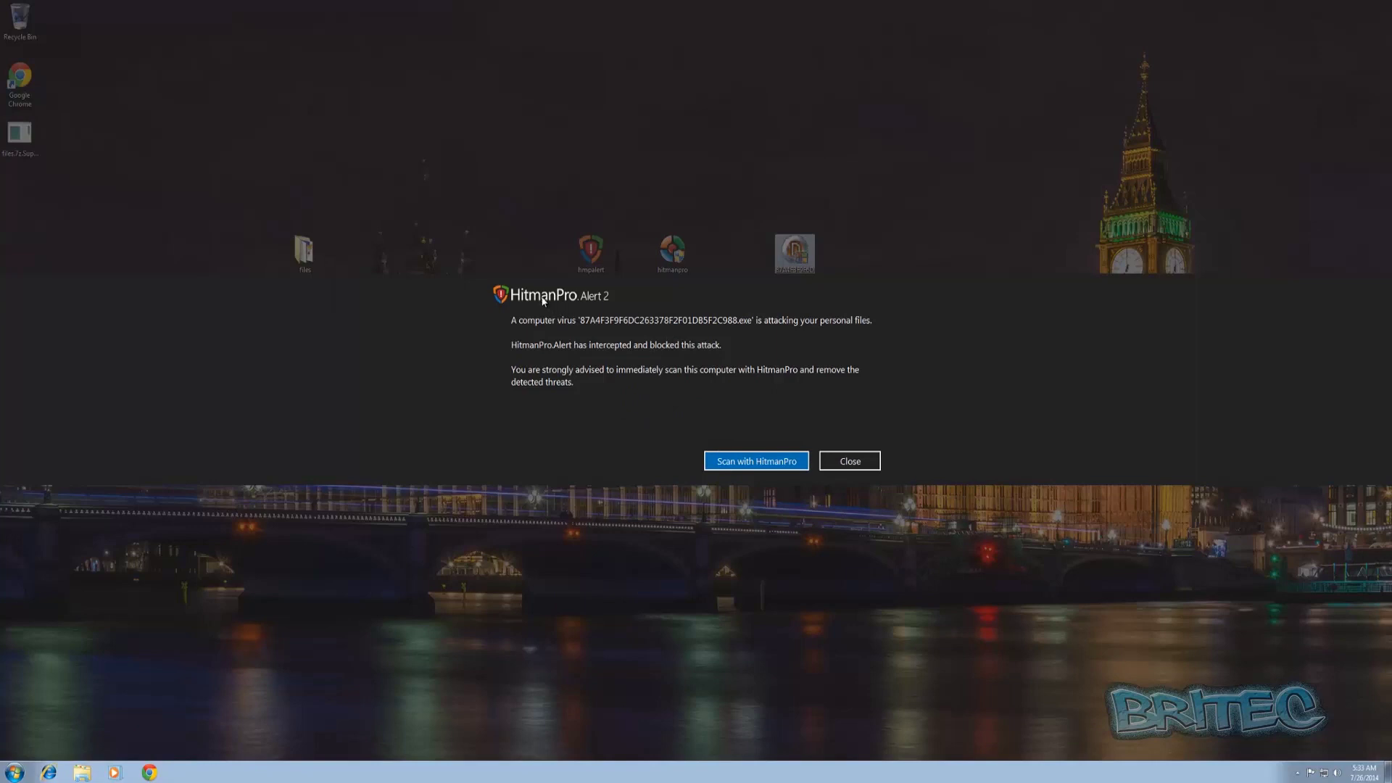
click(746, 461)
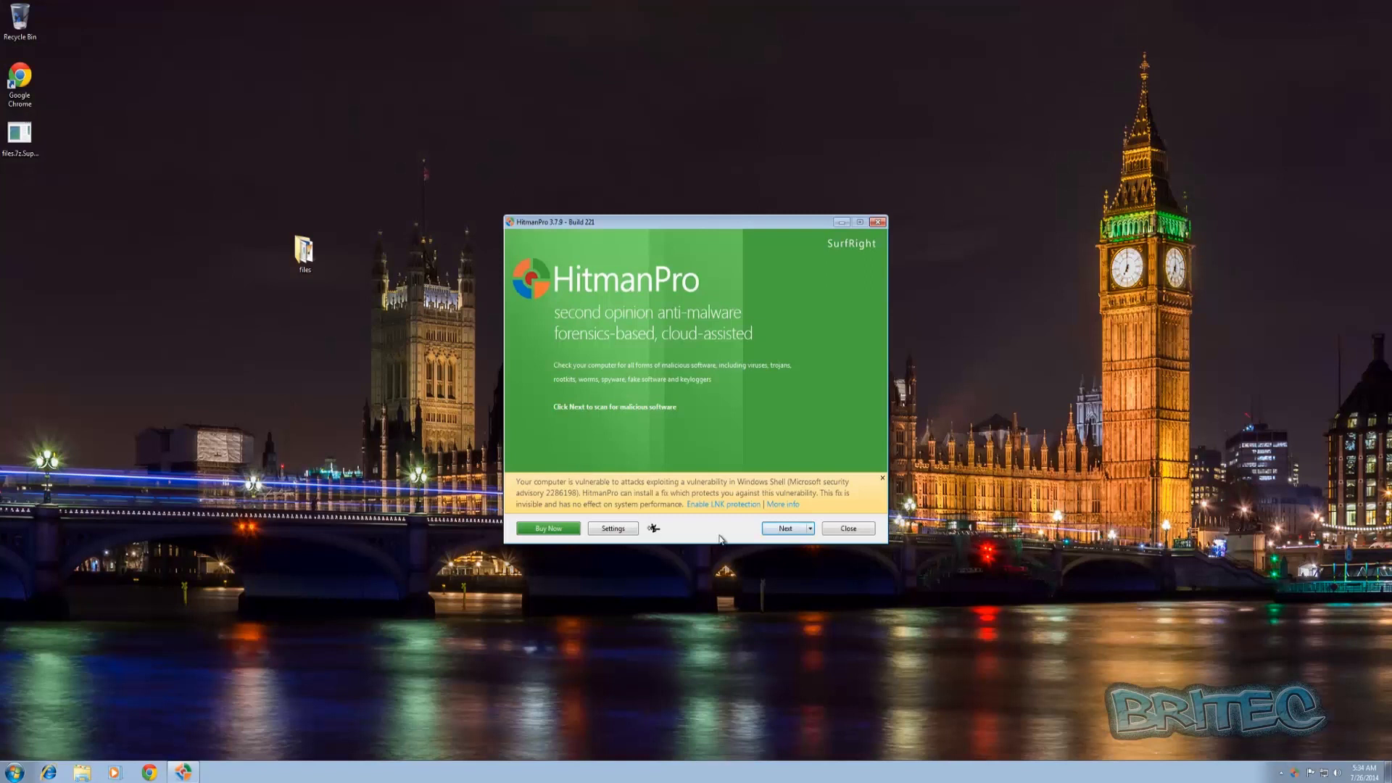
Accept the HitmanPro licence, run a one-time scan, and reopen the files folder
click(784, 530)
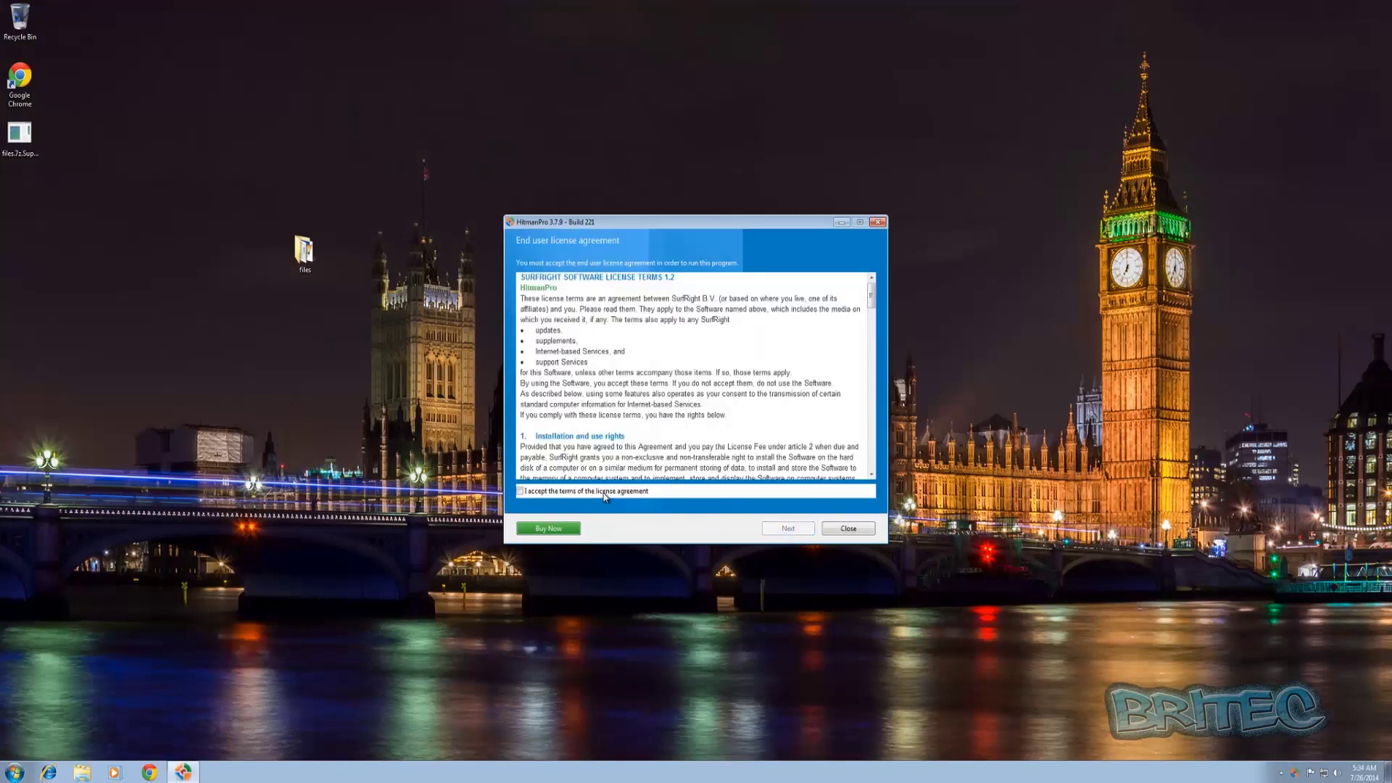
click(604, 492)
click(786, 530)
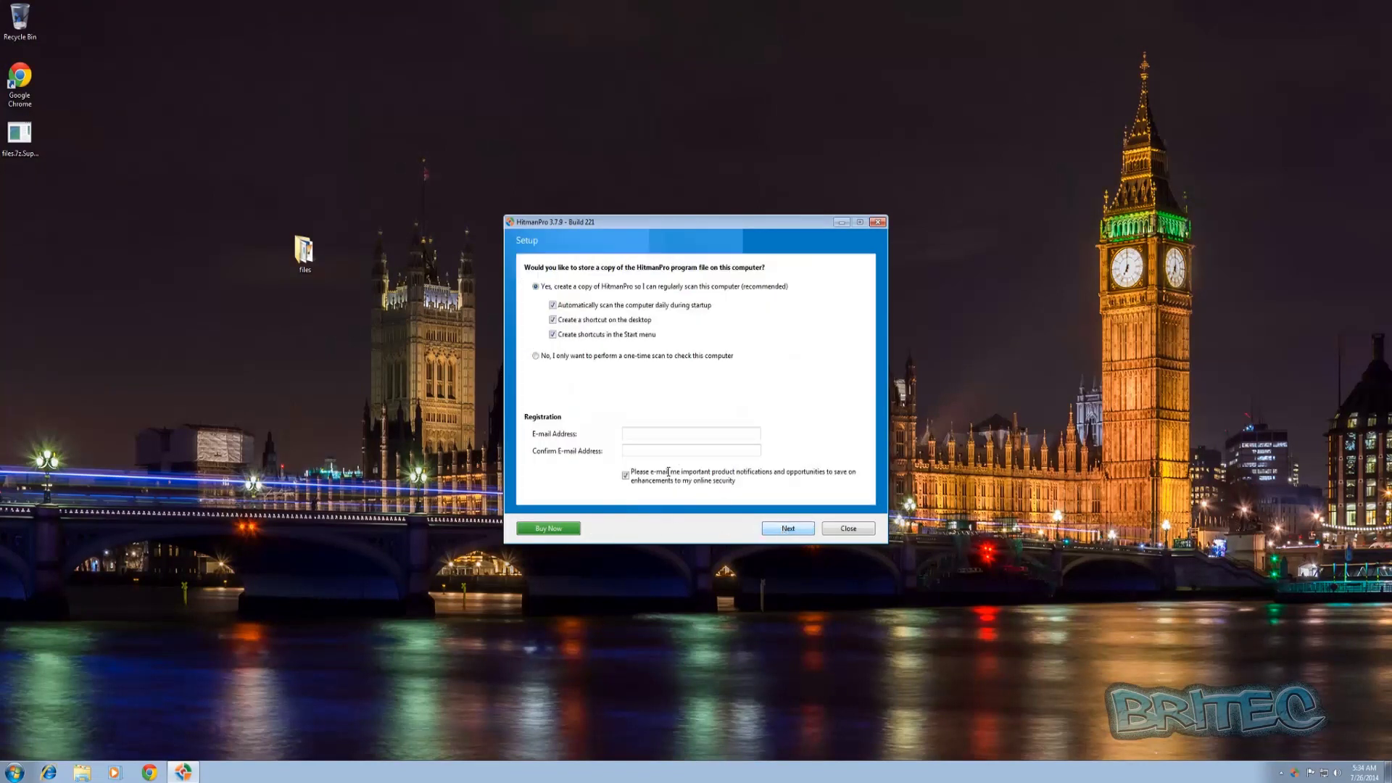
click(547, 357)
click(794, 529)
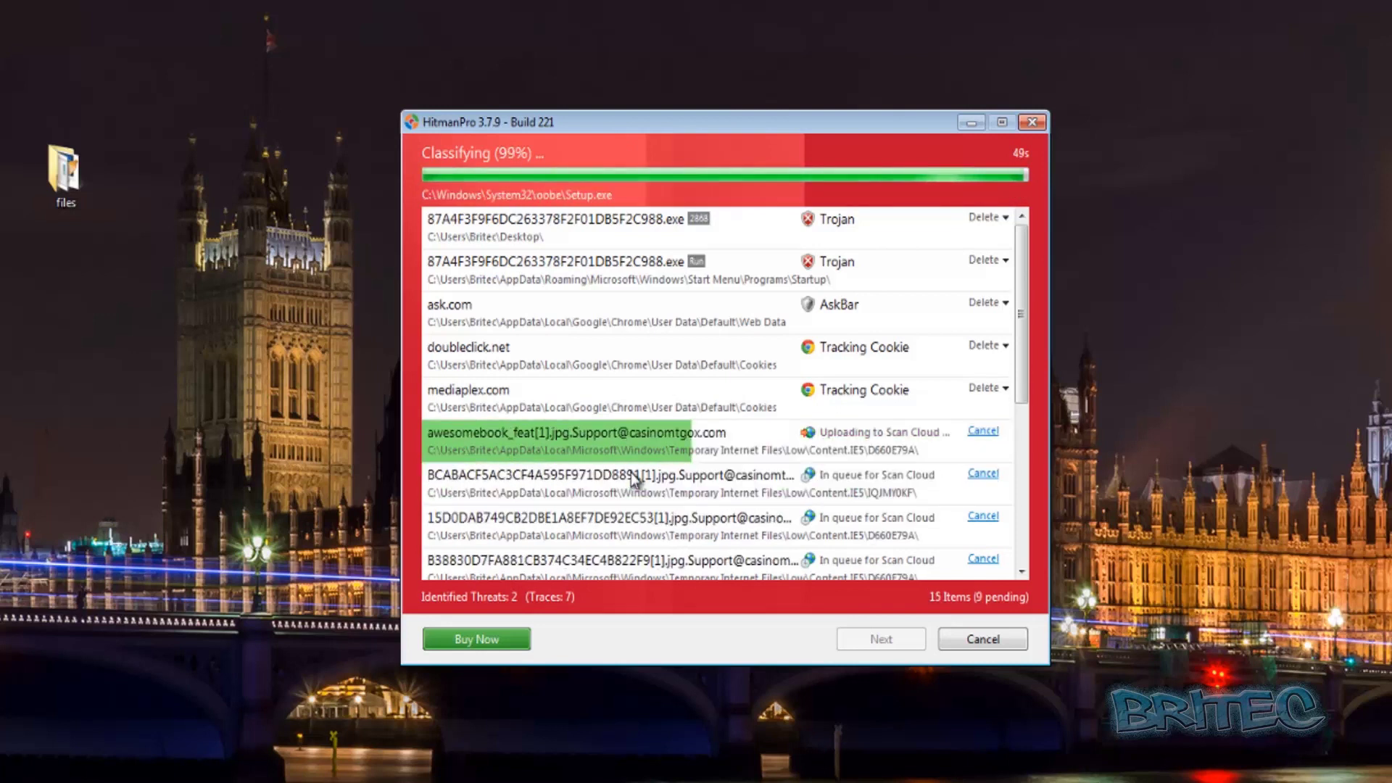
double_click(68, 169)
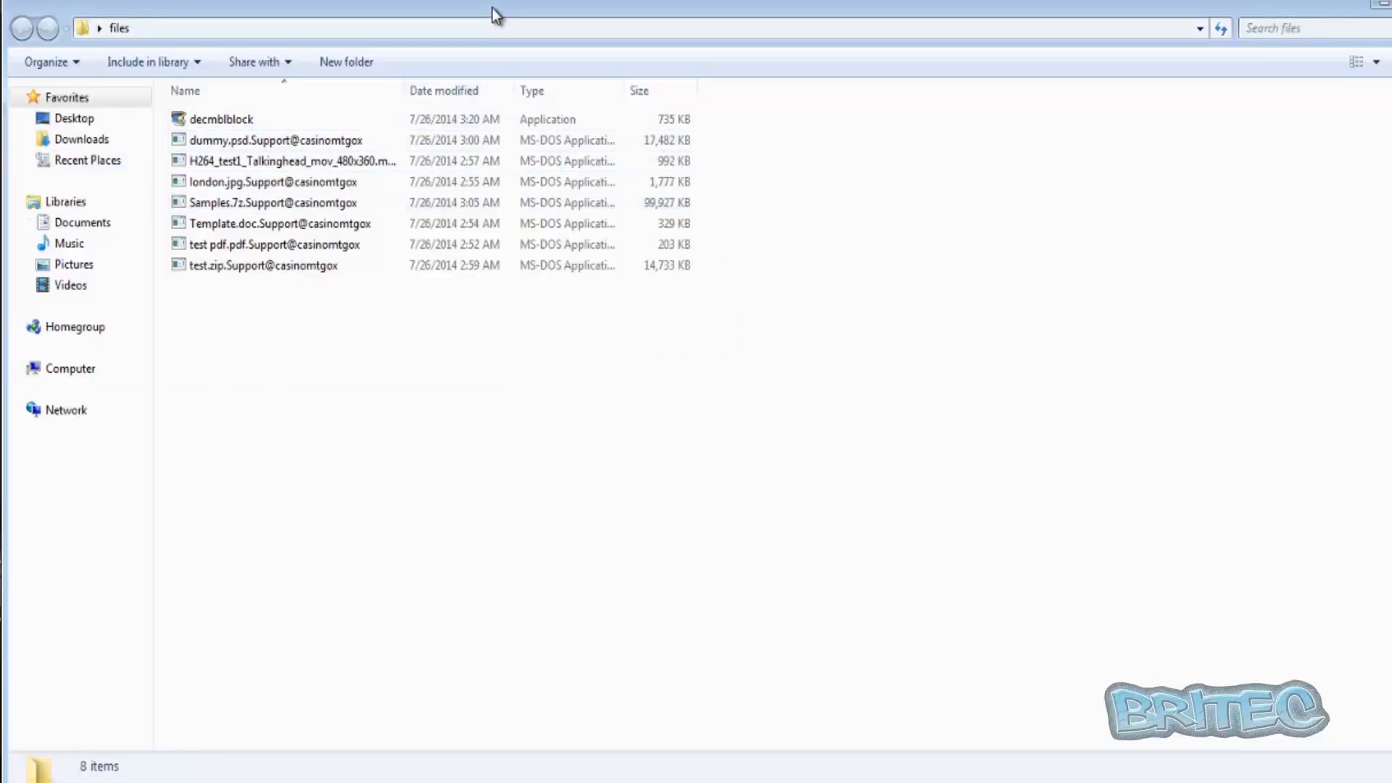
Nudge the files folder window slightly right and down
drag(492, 8, 503, 19)
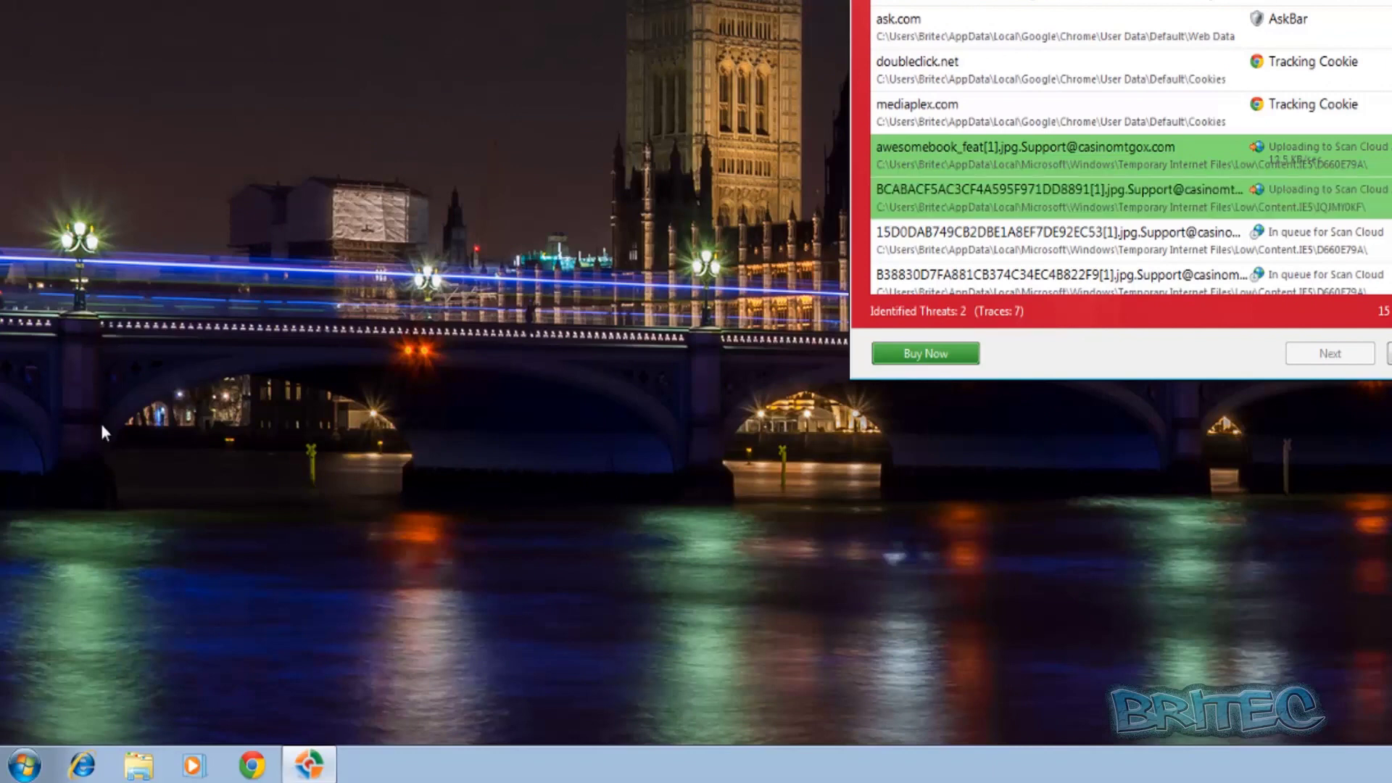
Open the Pictures library from the Start menu
click(25, 766)
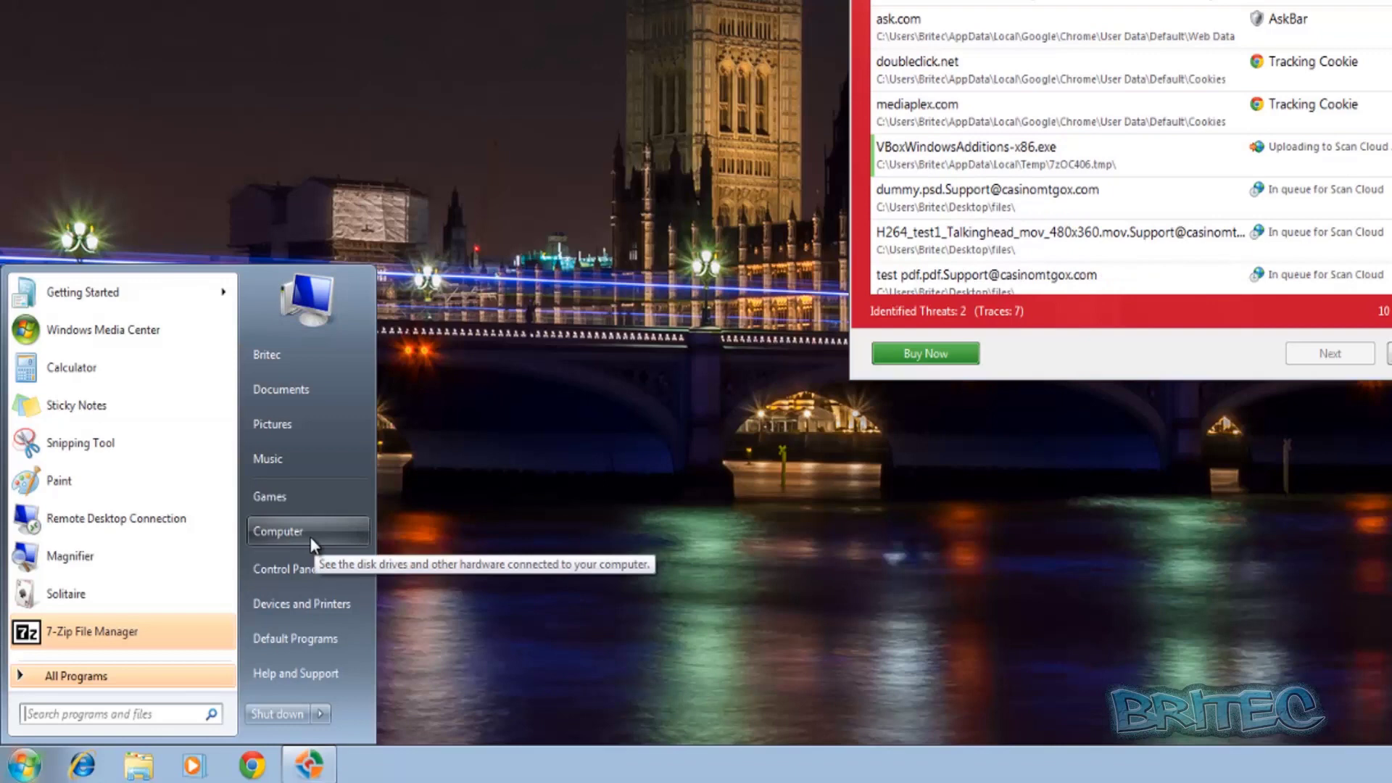
click(289, 434)
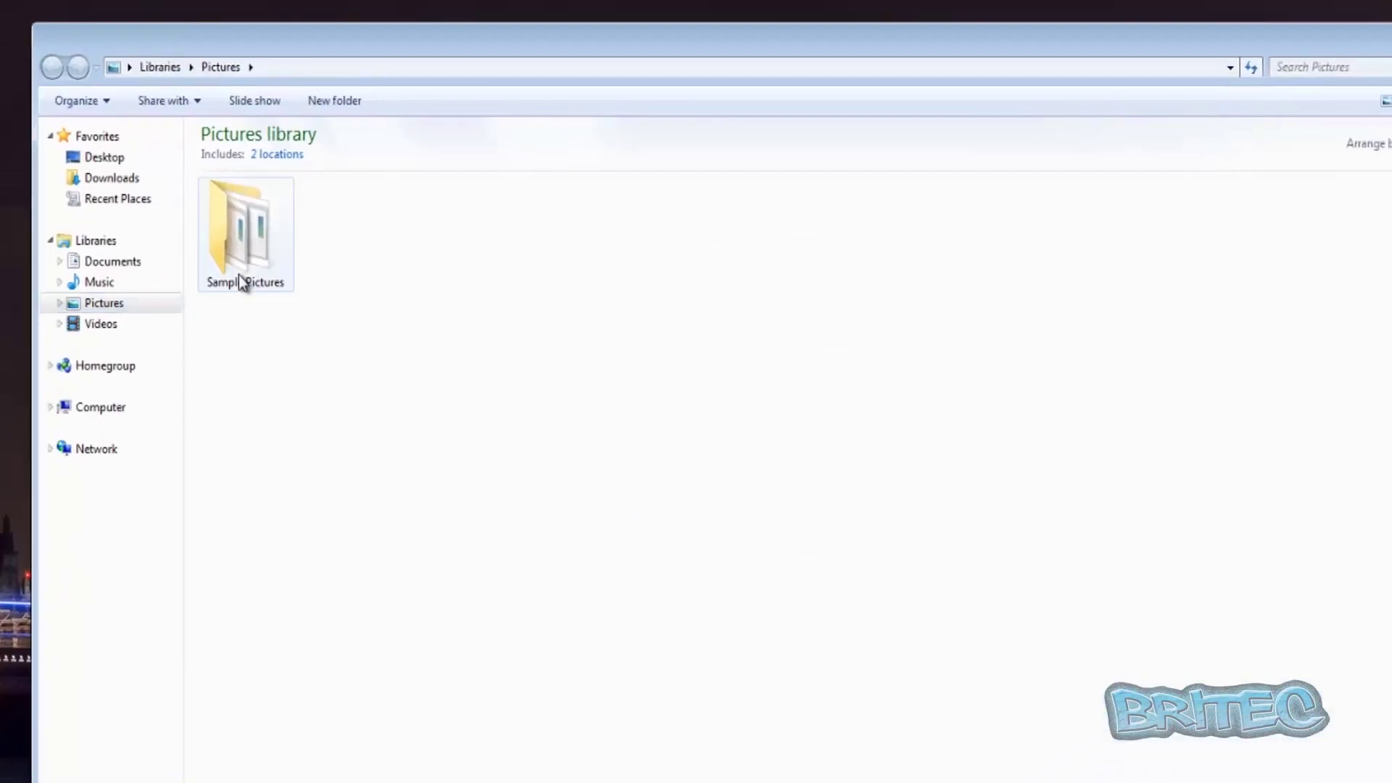
In Sample Pictures, delete the .Support@casinomtgox suffix from the Tulips picture, leaving Tulips.jpg
double_click(244, 274)
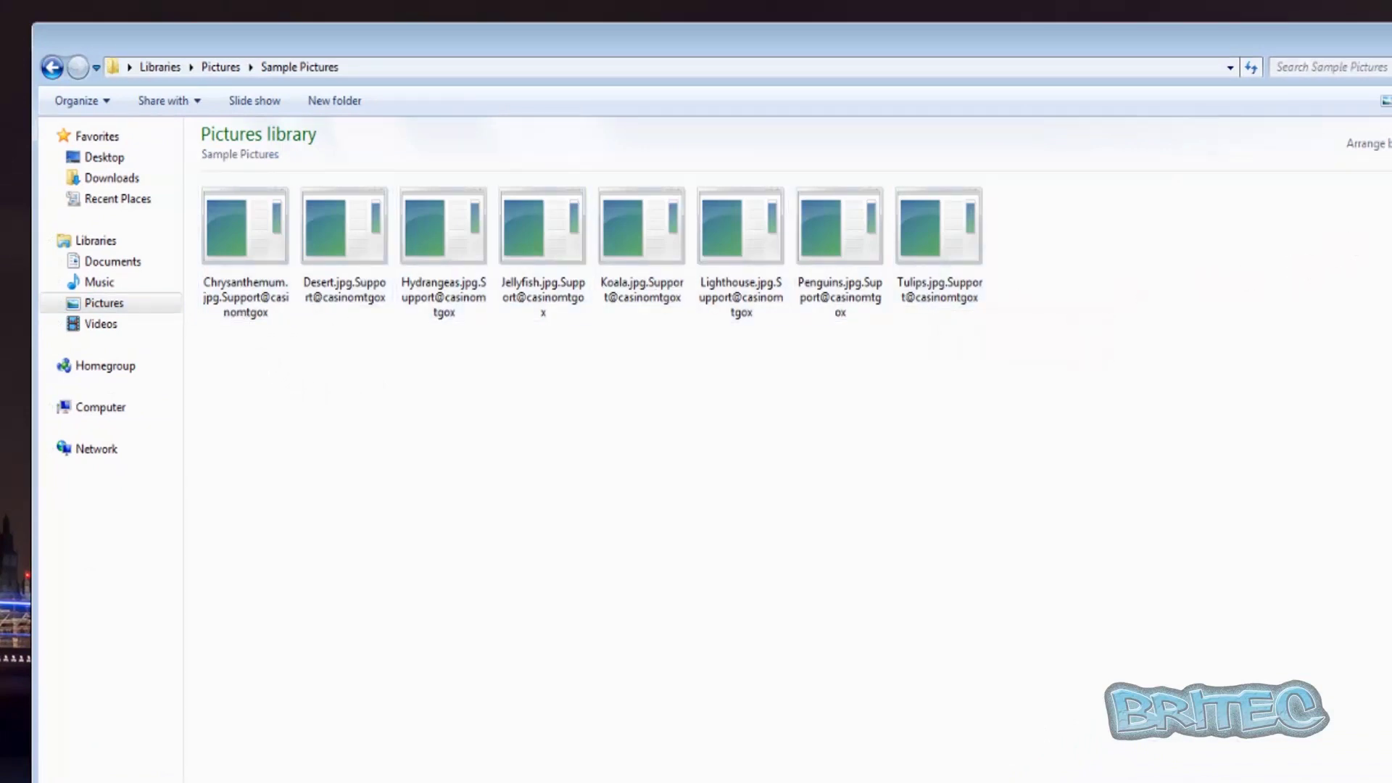
right_click(956, 301)
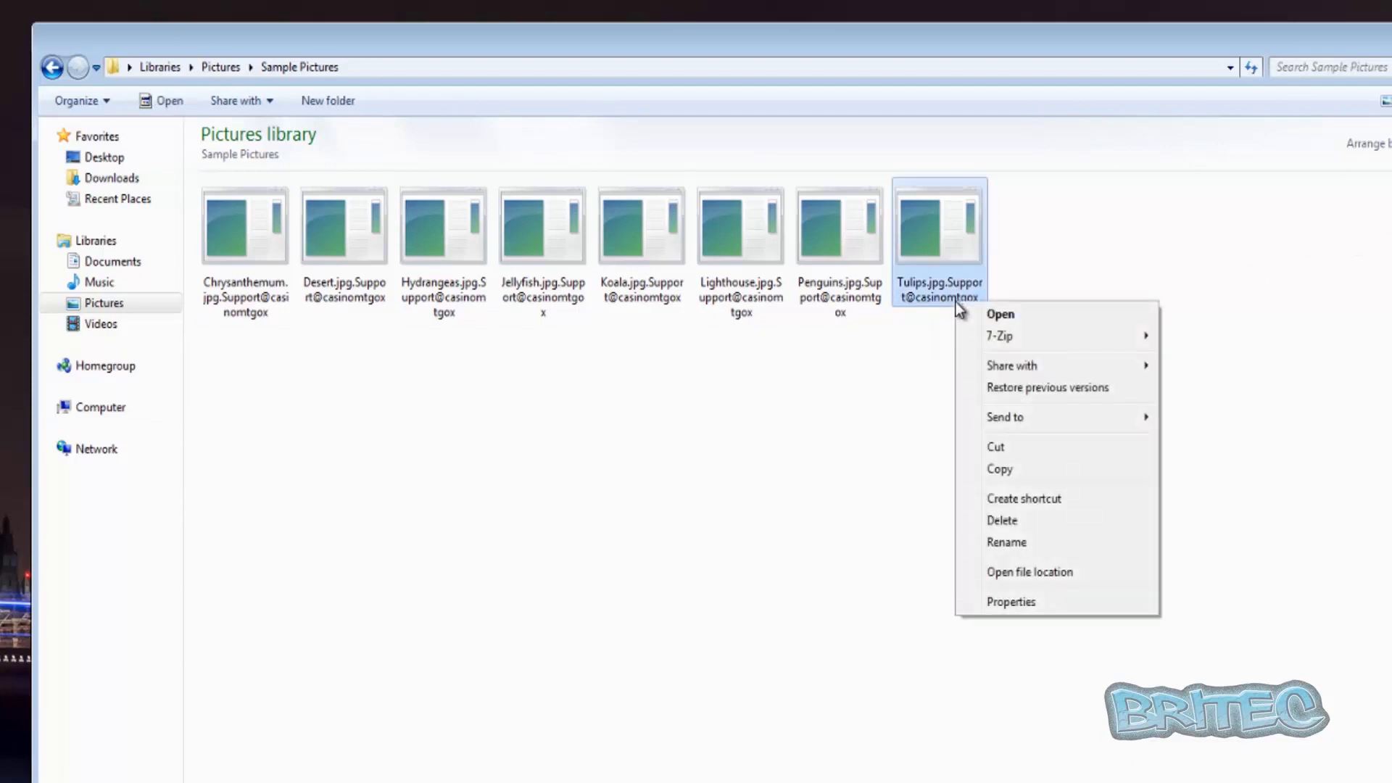
click(1017, 542)
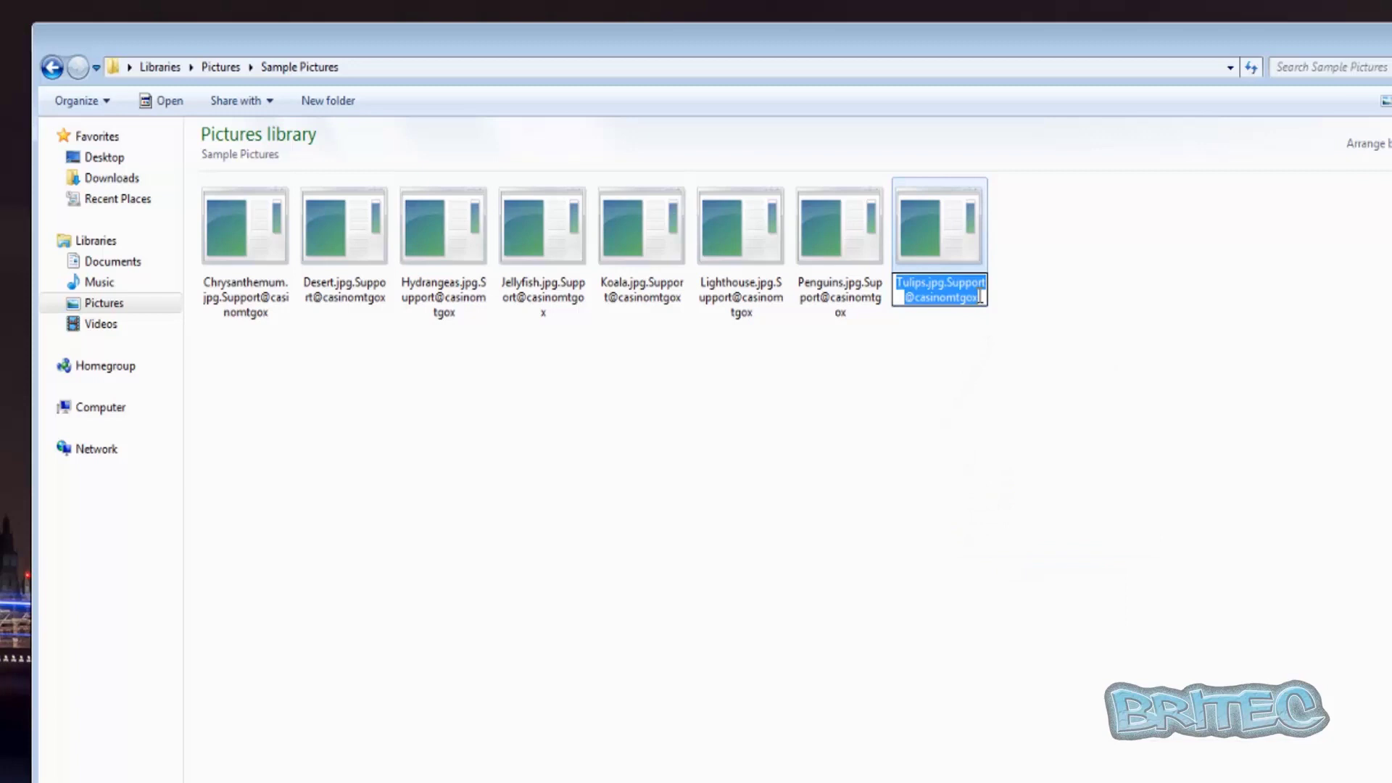
click(978, 297)
drag(976, 298, 942, 282)
key(Delete)
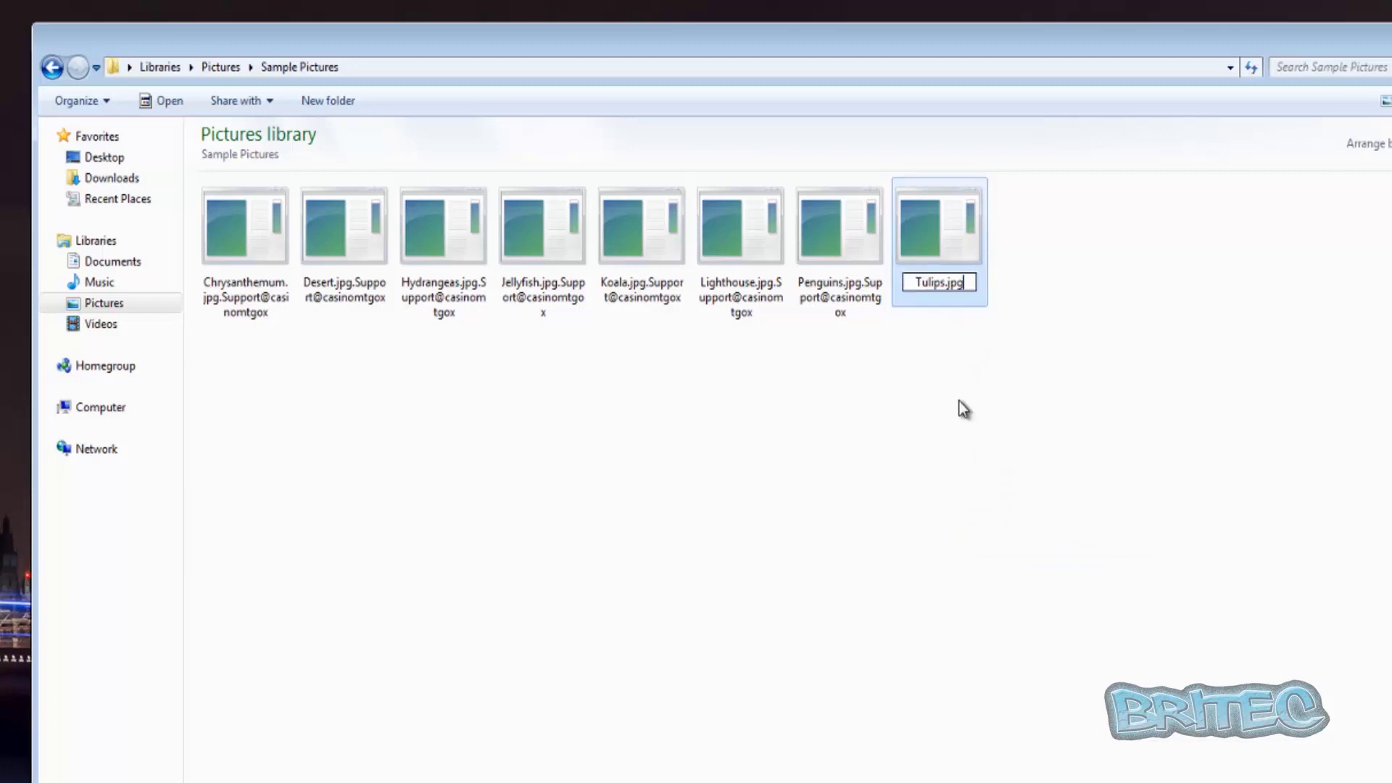
key(Return)
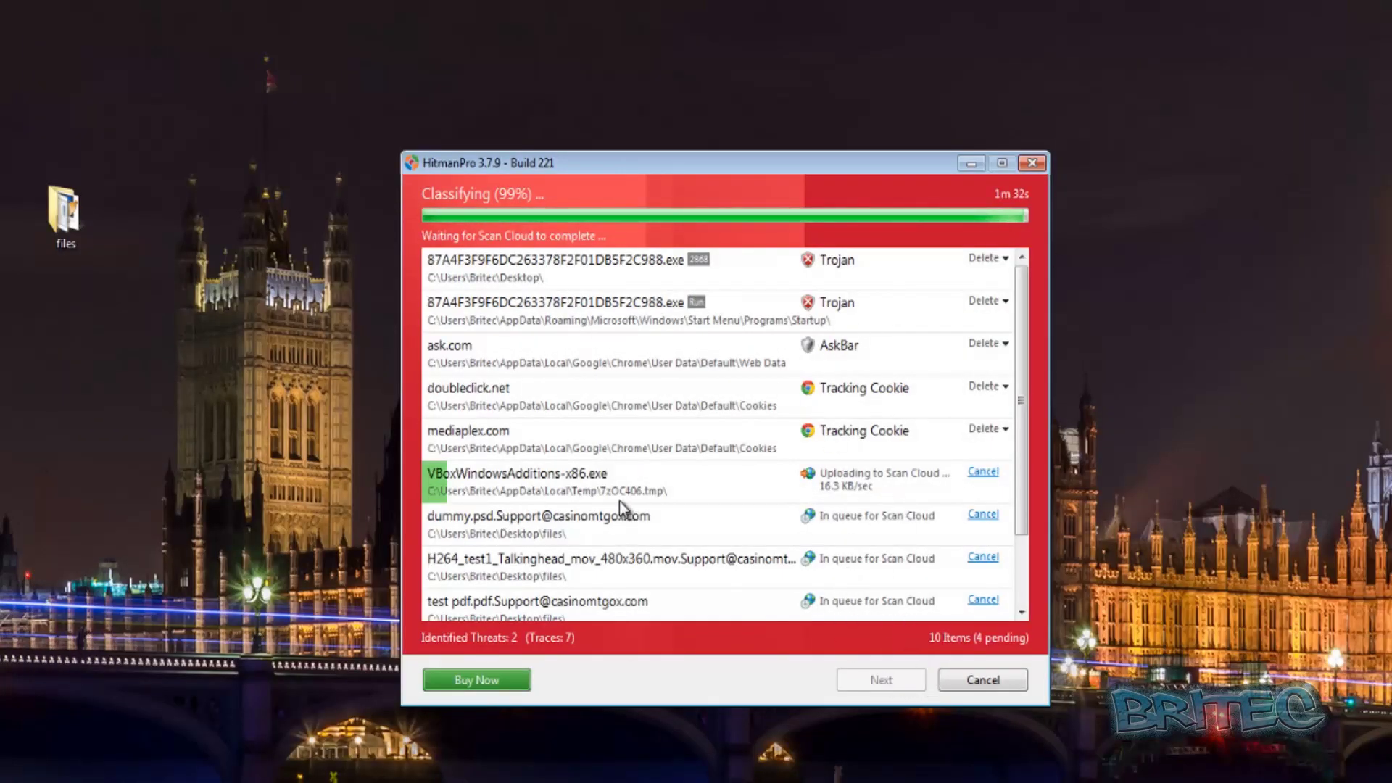
Cancel the VBoxWindowsAdditions-x86.exe upload, register the free 30-day license, and start threat removal
click(978, 475)
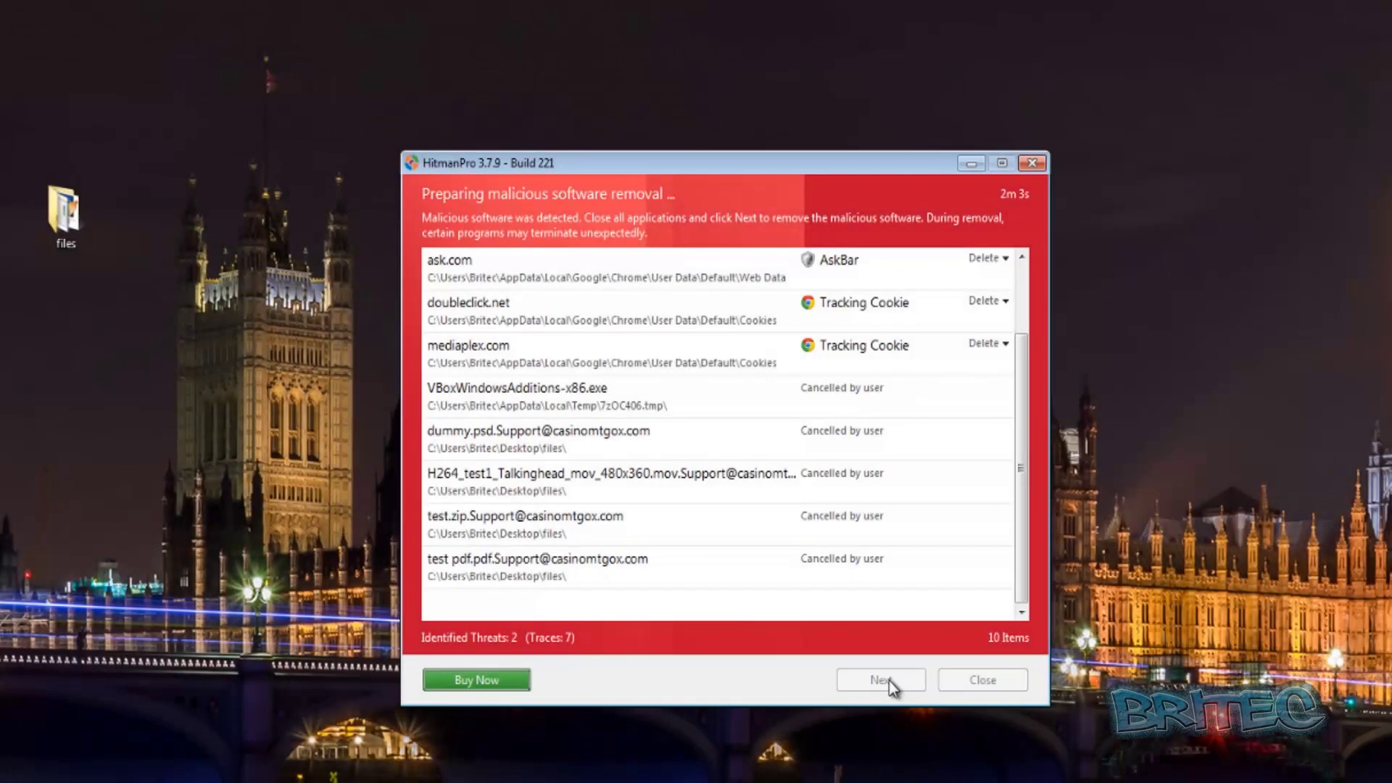
click(889, 679)
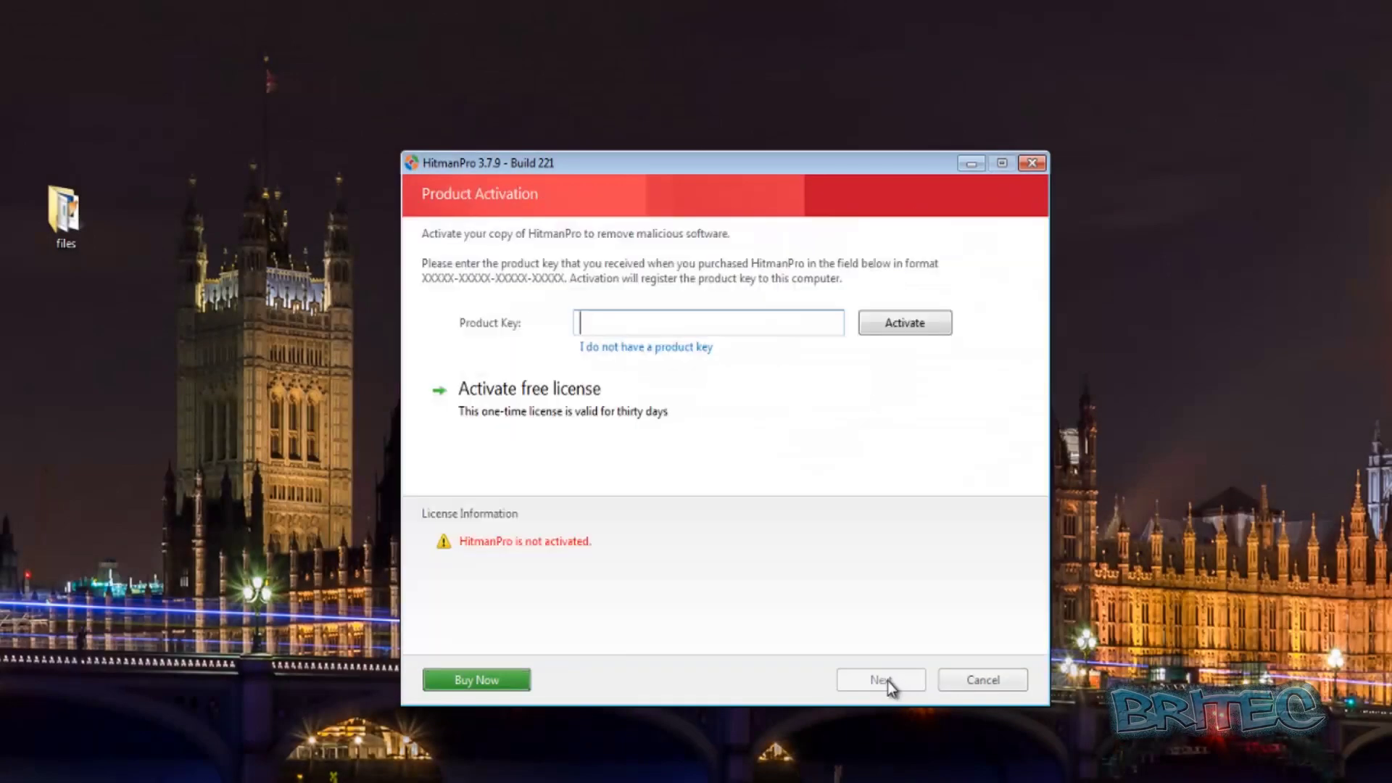
click(535, 406)
click(715, 428)
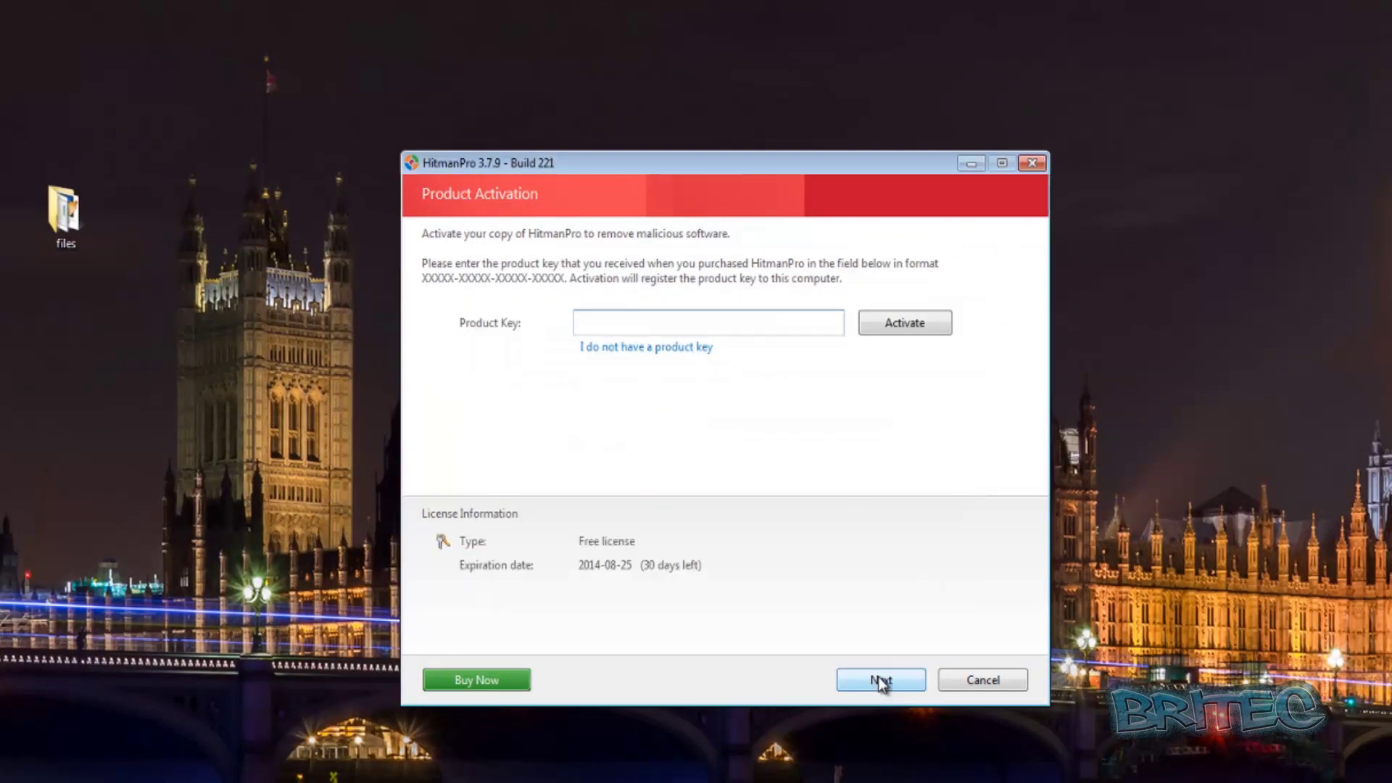
click(878, 680)
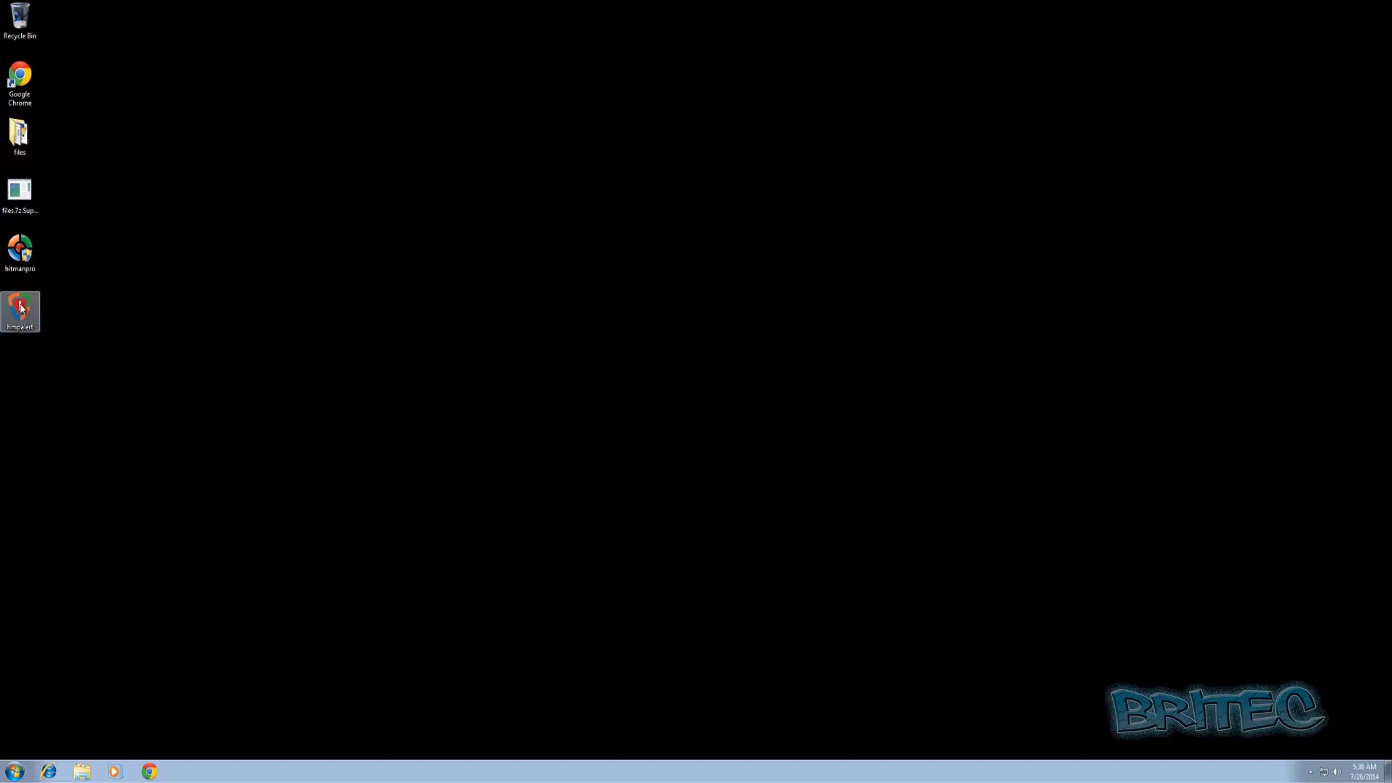
Line up the hmpalert, hitmanpro and files icons mid-desktop, then open the files folder
drag(20, 308, 468, 251)
drag(33, 261, 525, 253)
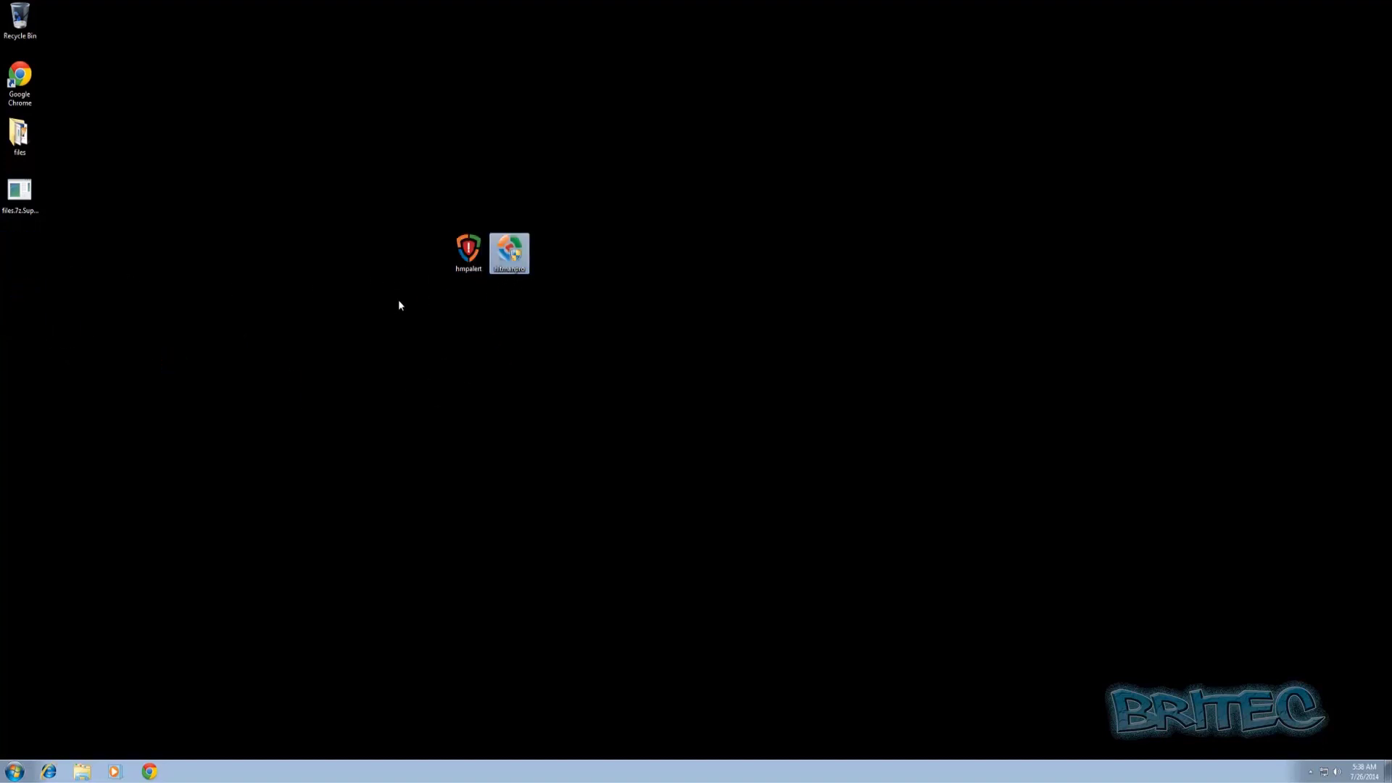
click(480, 317)
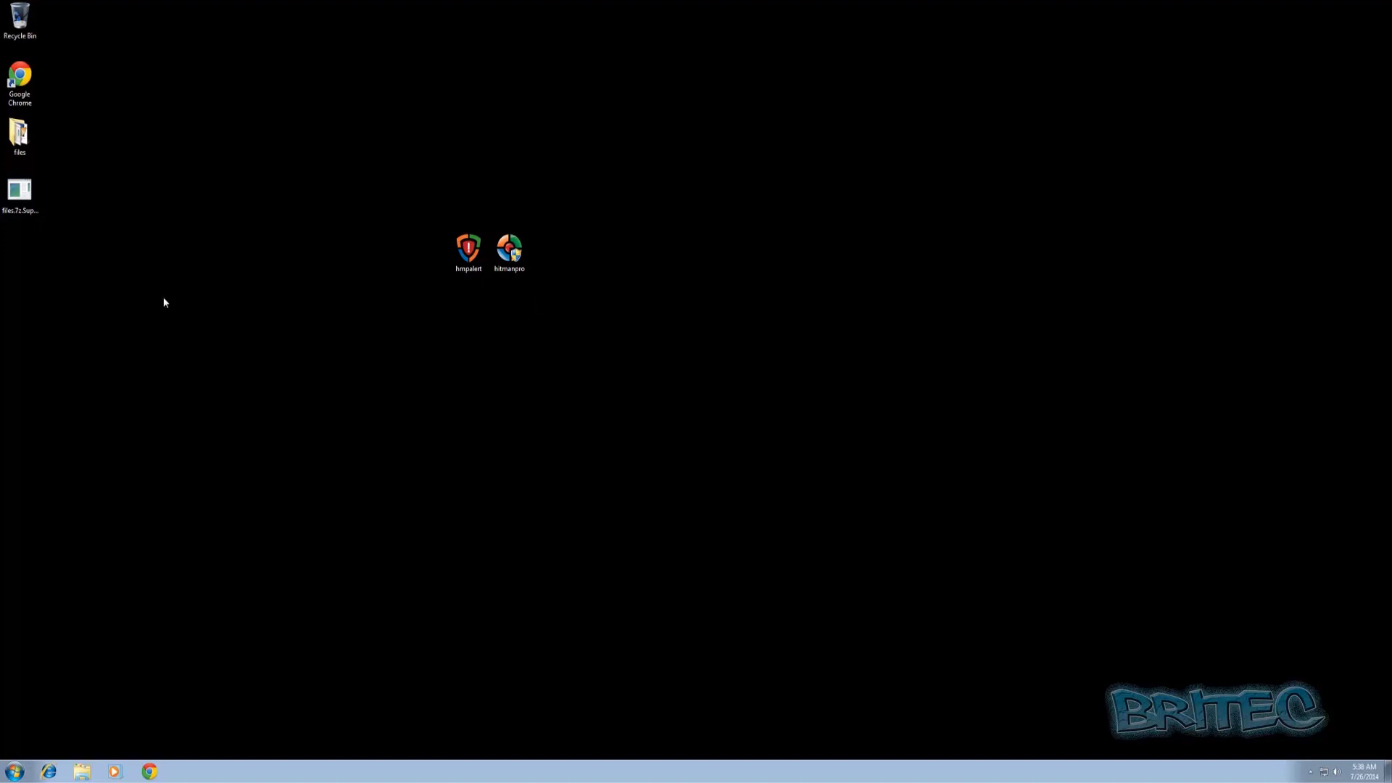
drag(20, 137, 582, 261)
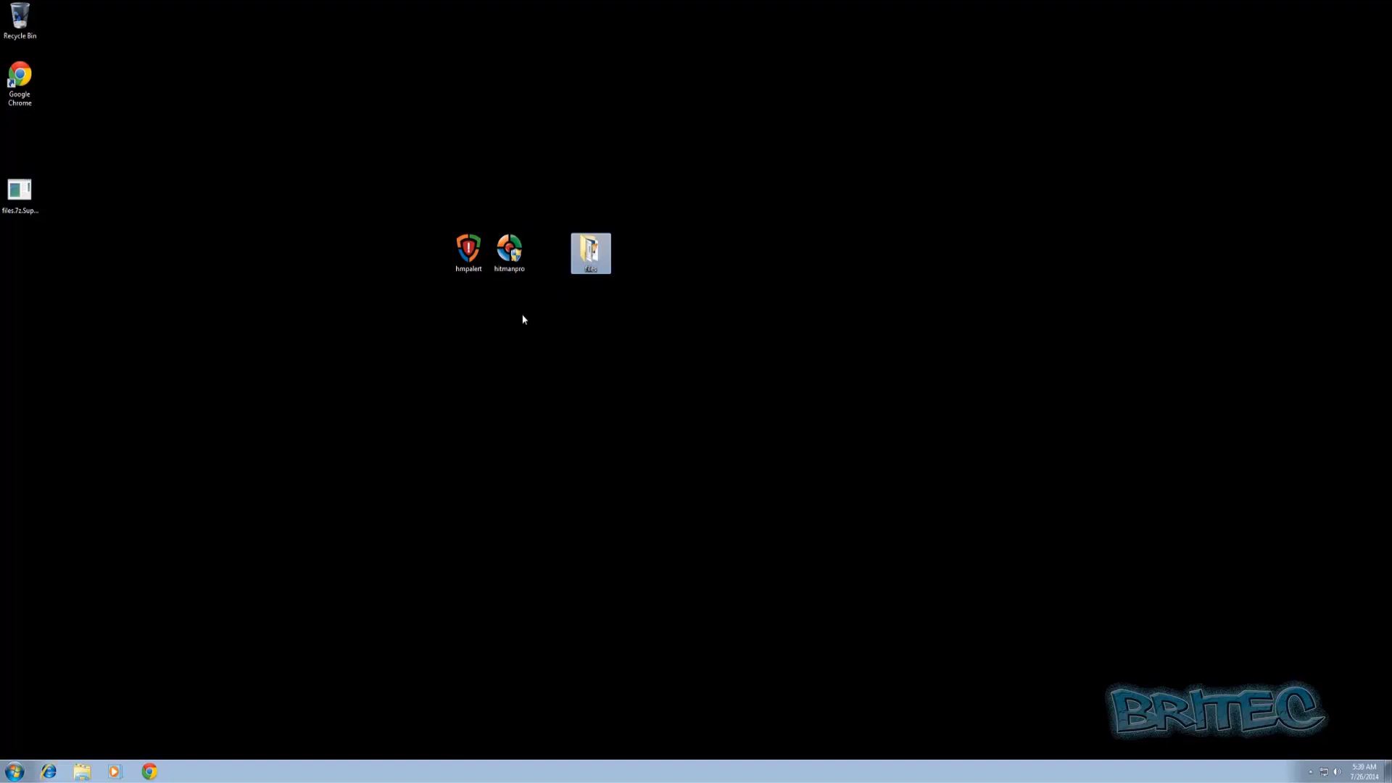
click(584, 292)
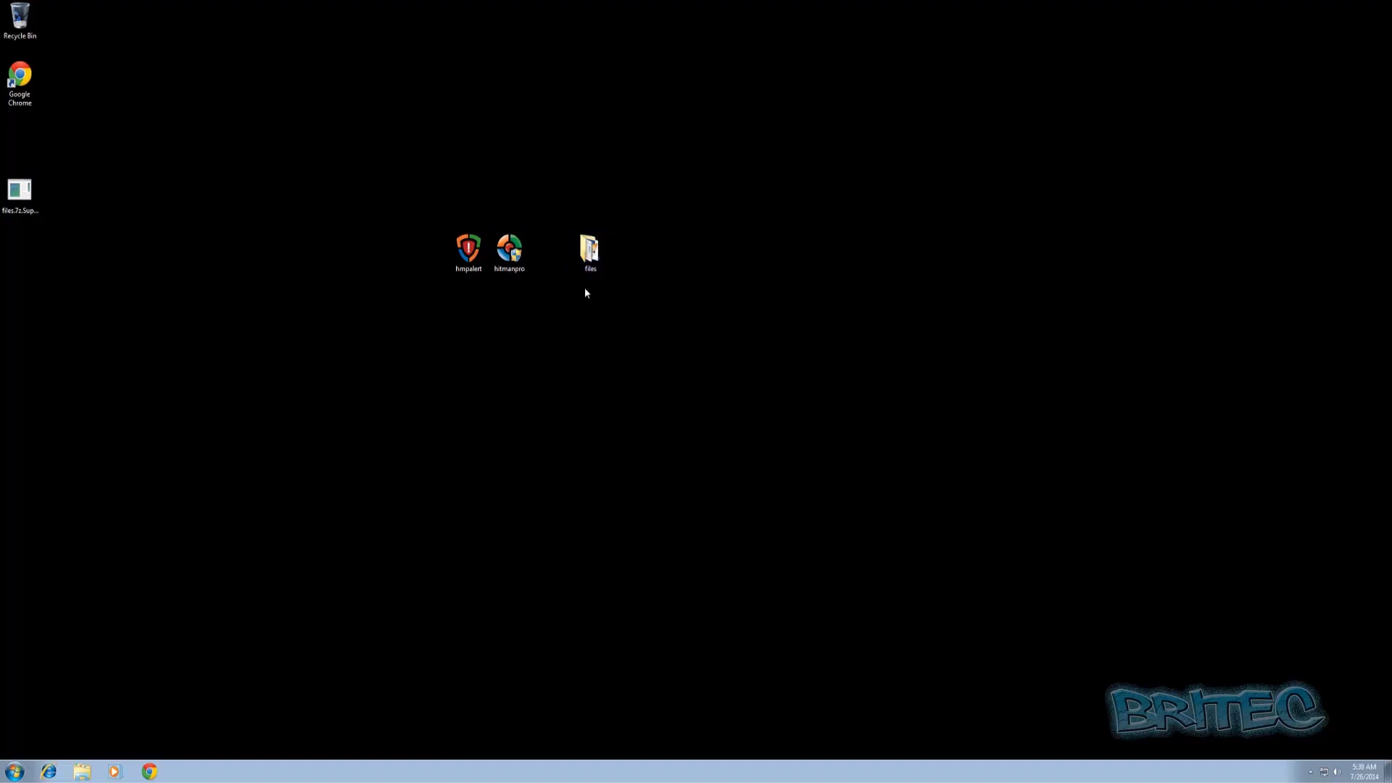
double_click(592, 271)
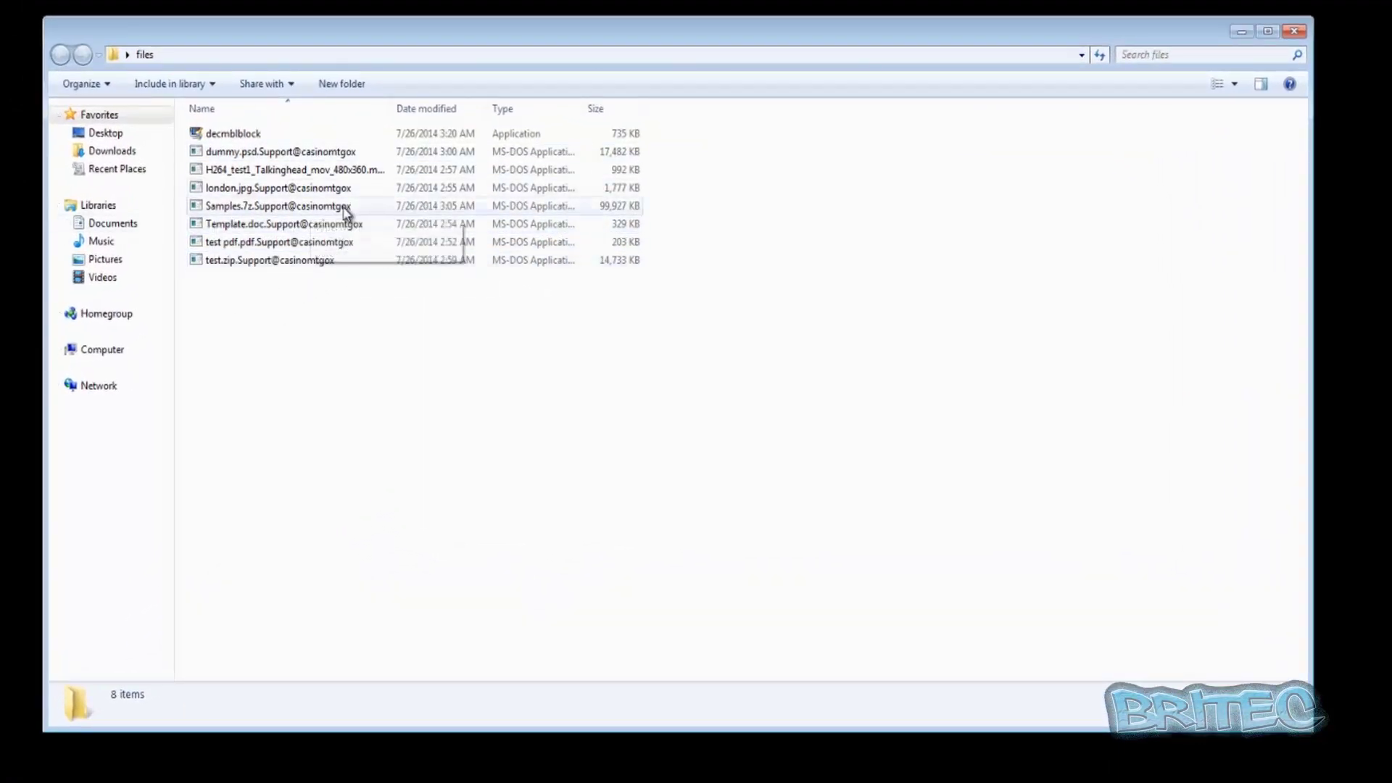
Rename the H264_test1_Talkinghead video by deleting its .Support@casinomtgox suffix, leaving .mov
click(261, 174)
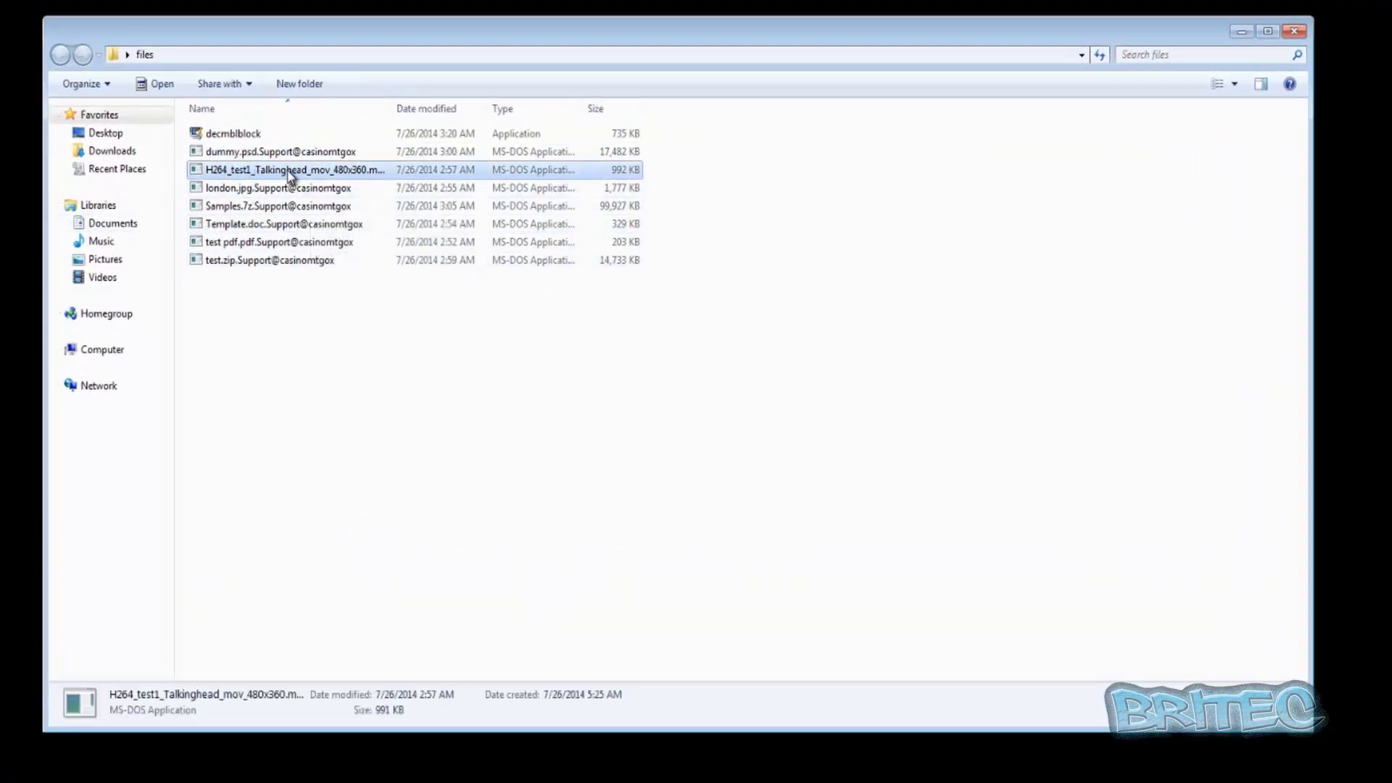
right_click(289, 177)
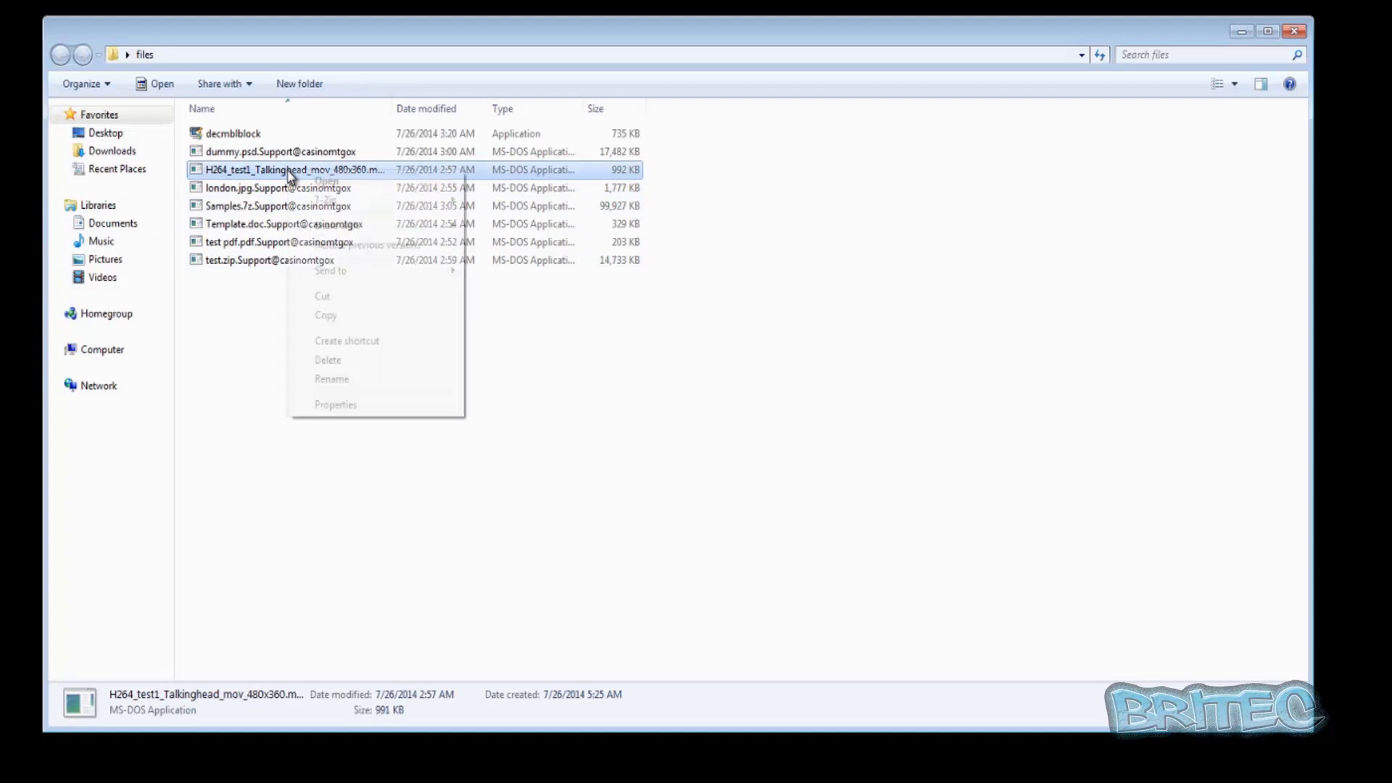
click(351, 381)
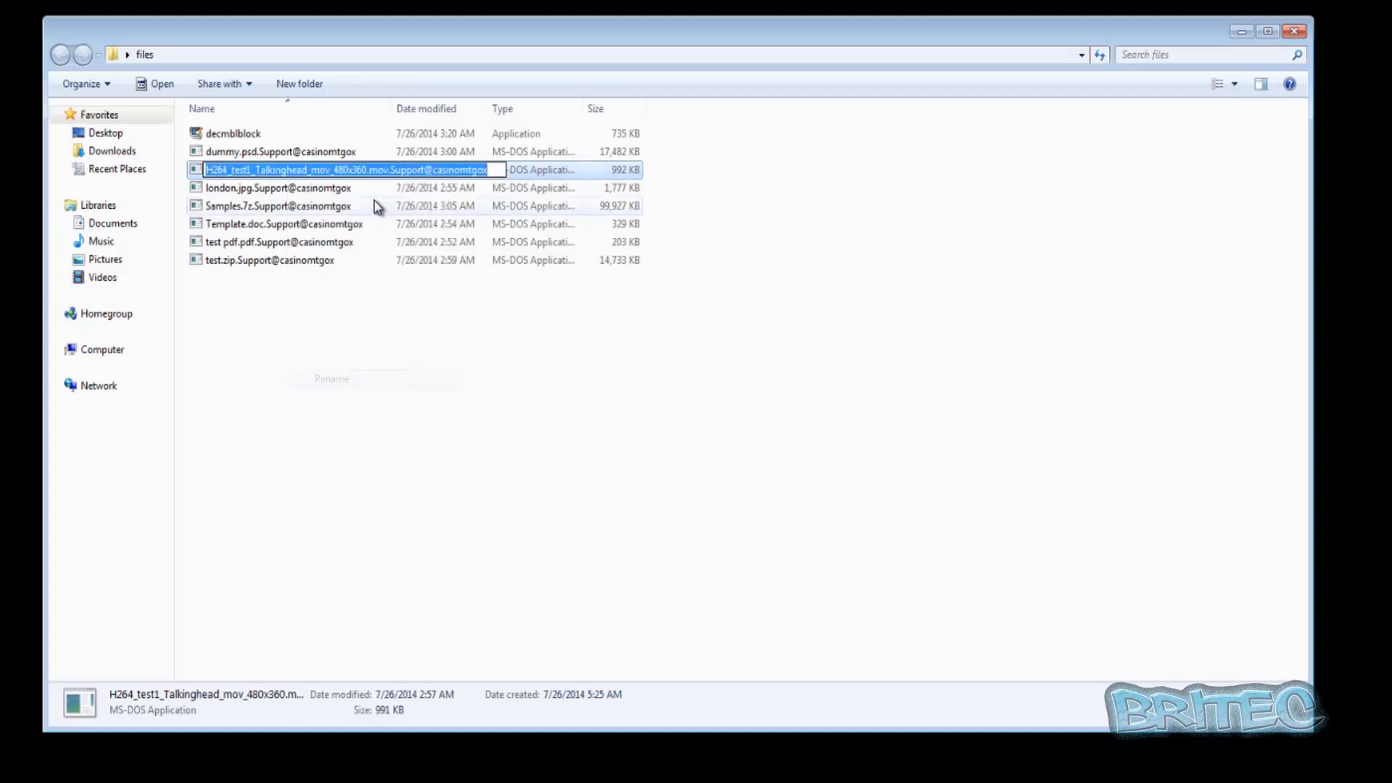
click(329, 171)
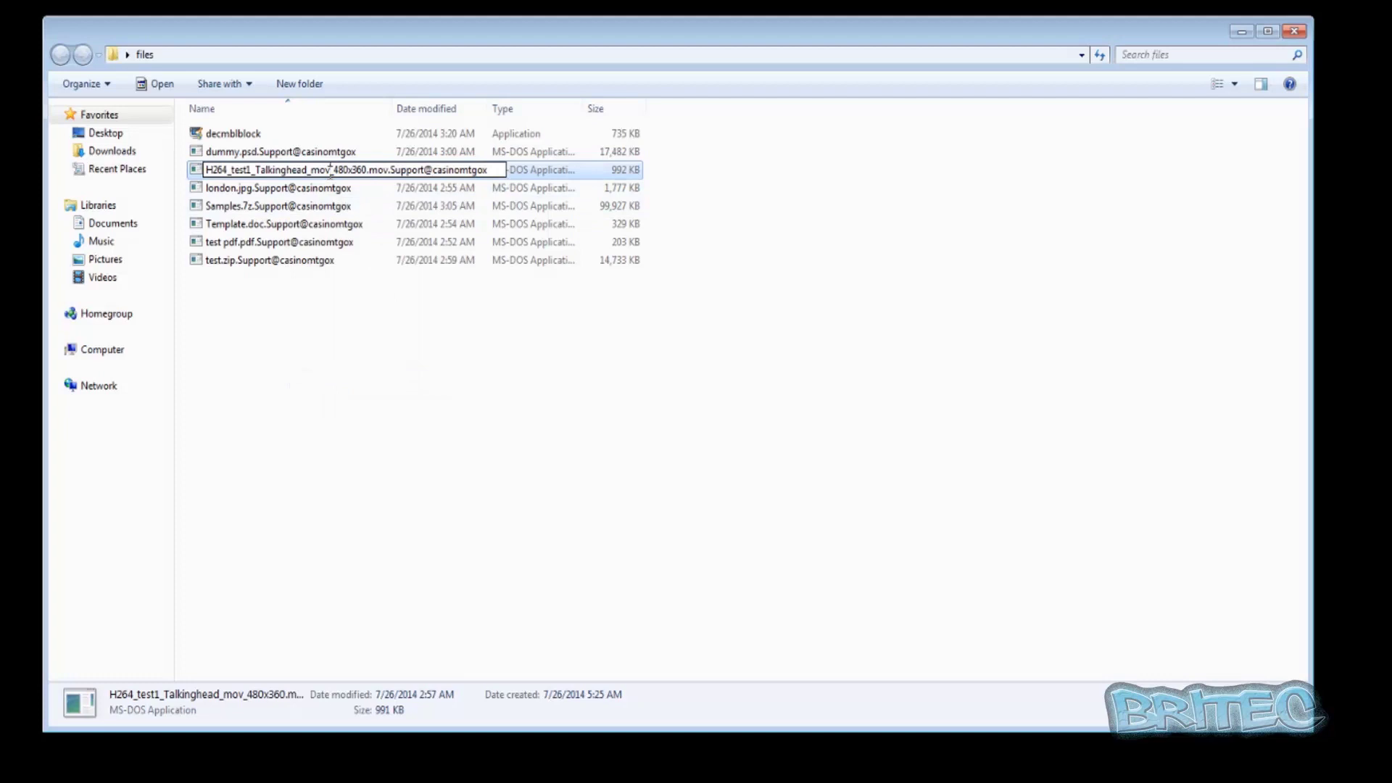
drag(389, 171, 517, 176)
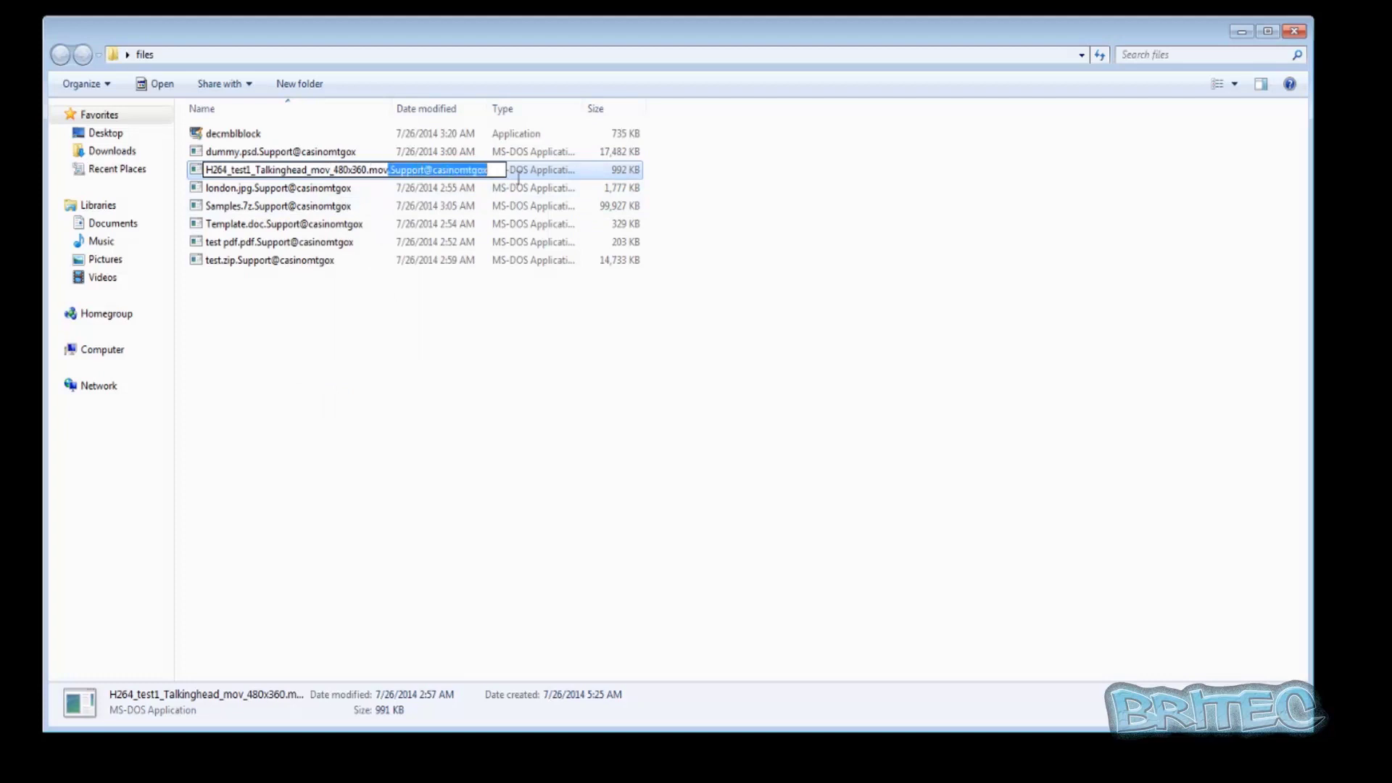
key(Delete)
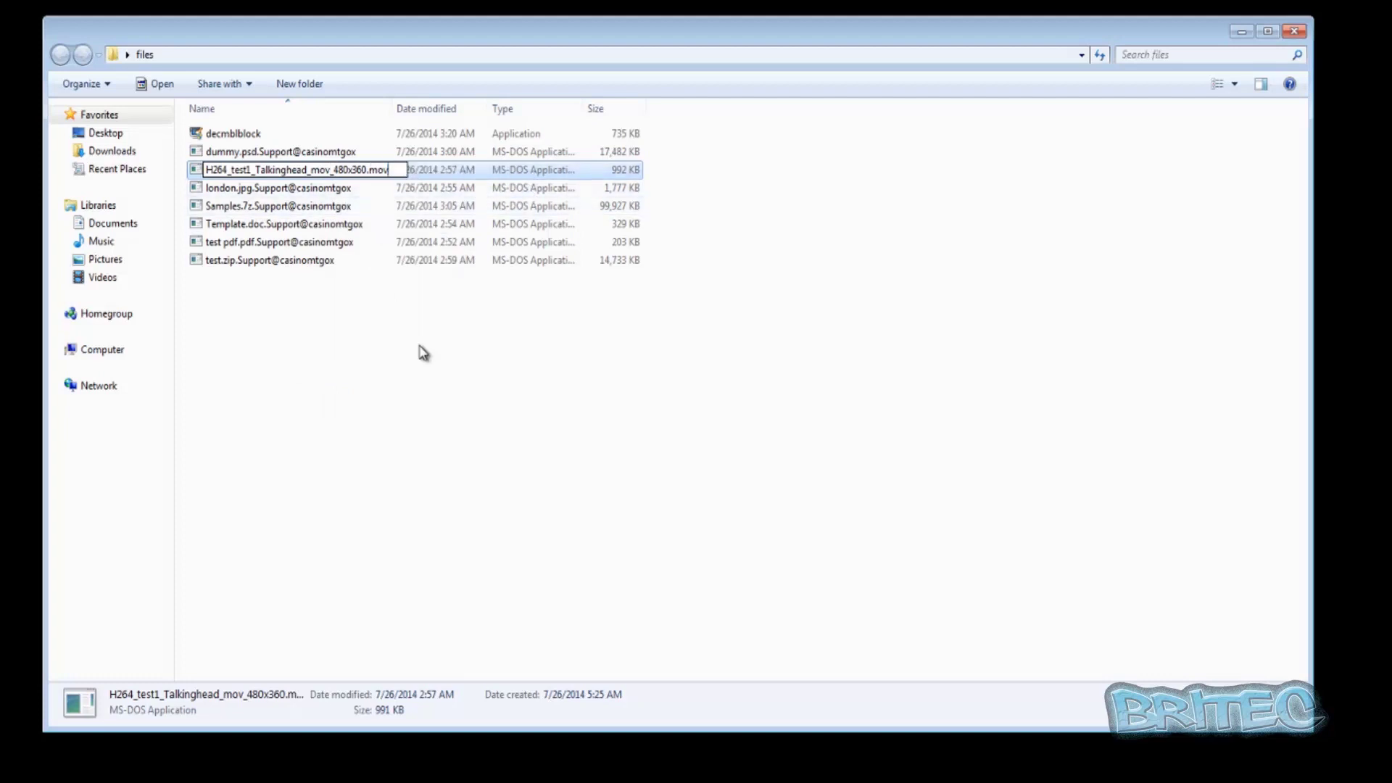
click(411, 370)
click(260, 171)
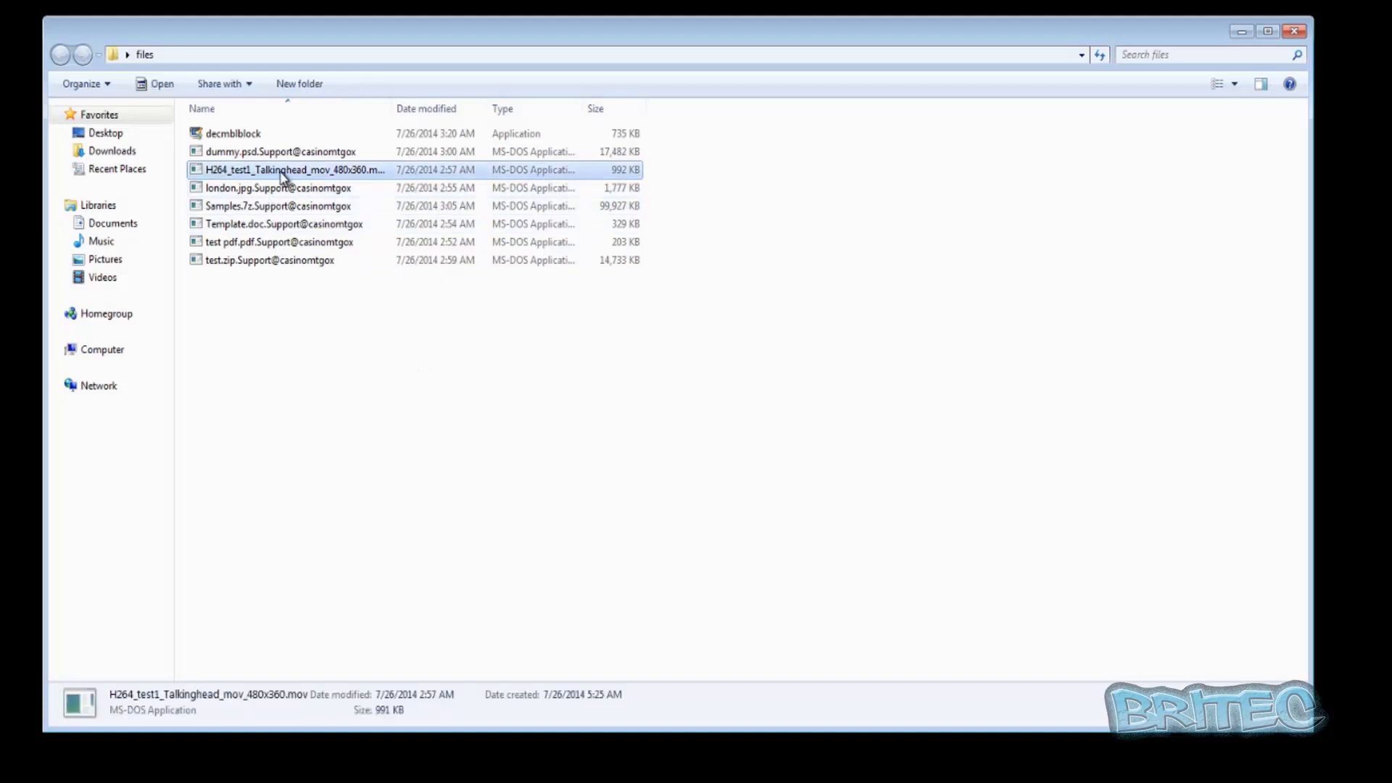